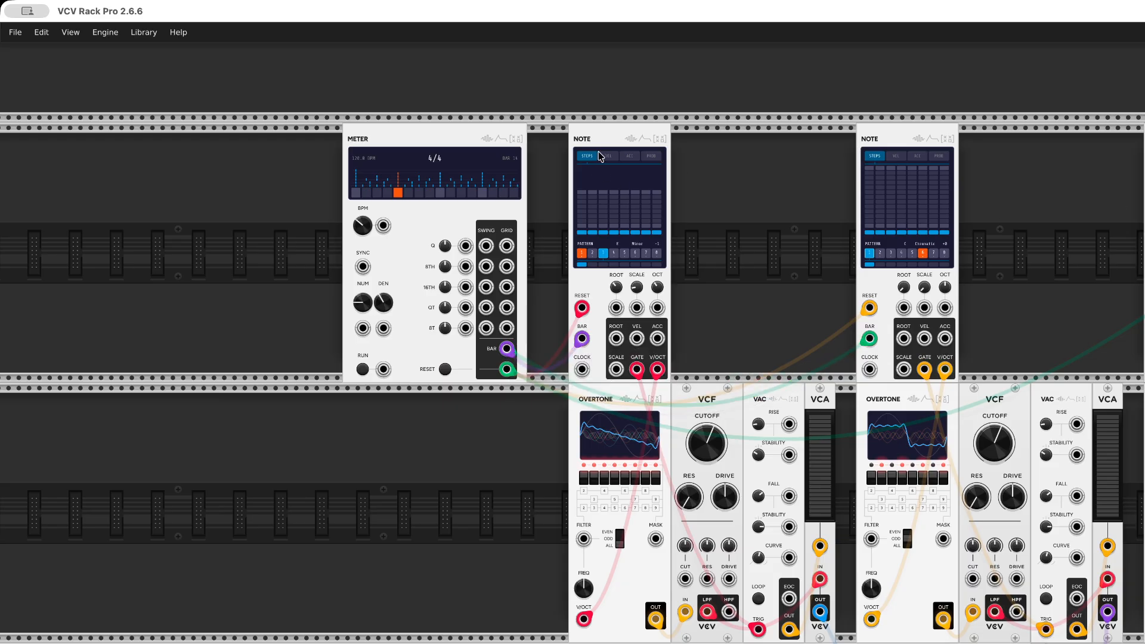
Start and stop the Meter clock, and reset it to the first bar
click(357, 371)
click(358, 370)
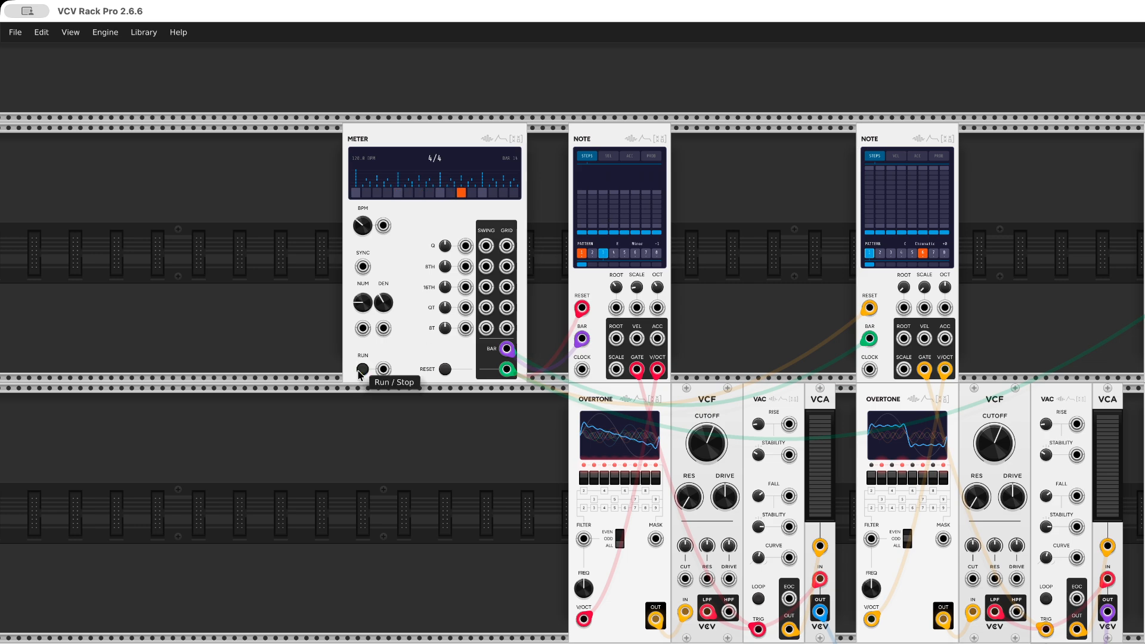
click(445, 369)
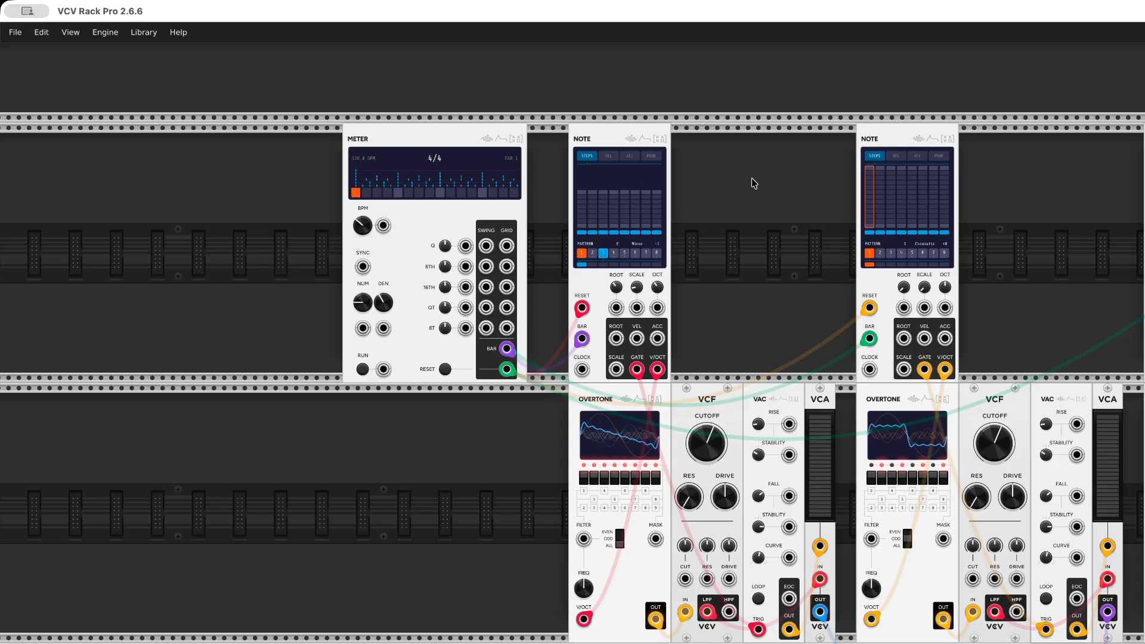
Select pattern 1 in the first Note module, review its other parameter pages, return to Steps, and set the scale to Chromatic
click(581, 255)
click(608, 157)
click(629, 159)
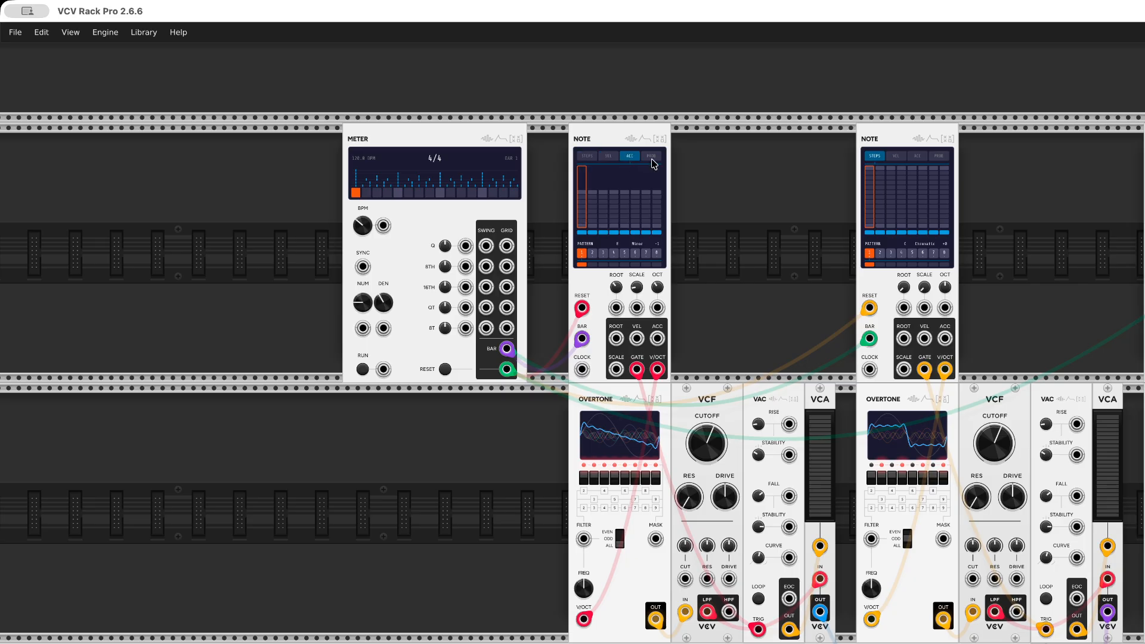
click(653, 159)
click(590, 156)
drag(637, 287, 637, 279)
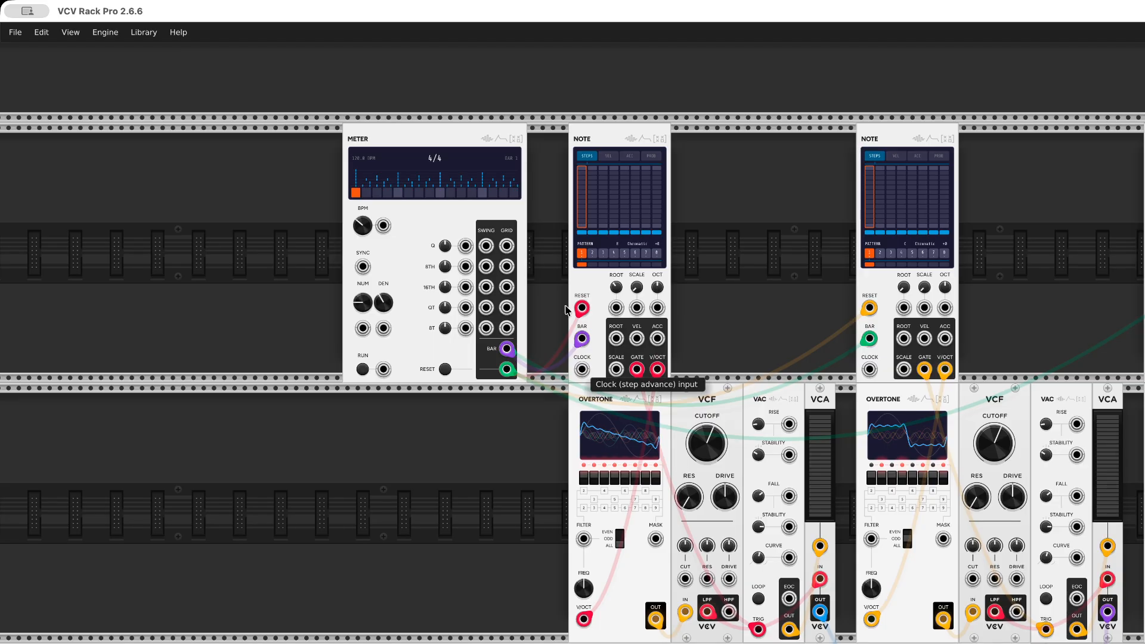
Patch Meter's eighth-note grid output to the first Note's clock and its sixteenth-note grid output to the other two Note clocks
drag(507, 266, 582, 369)
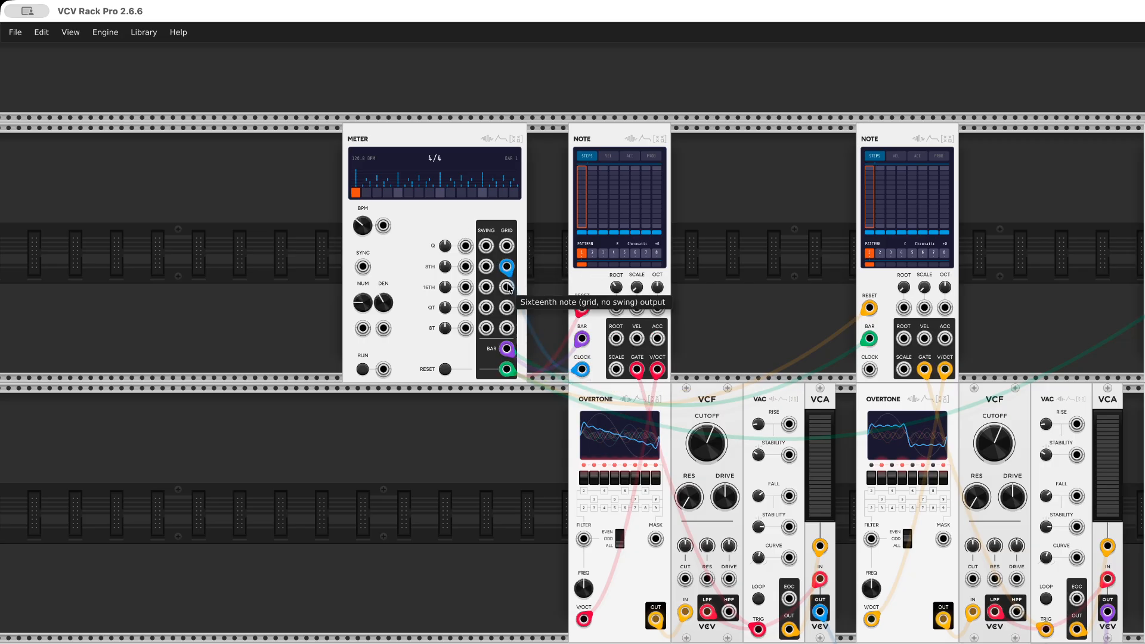
drag(506, 287, 869, 369)
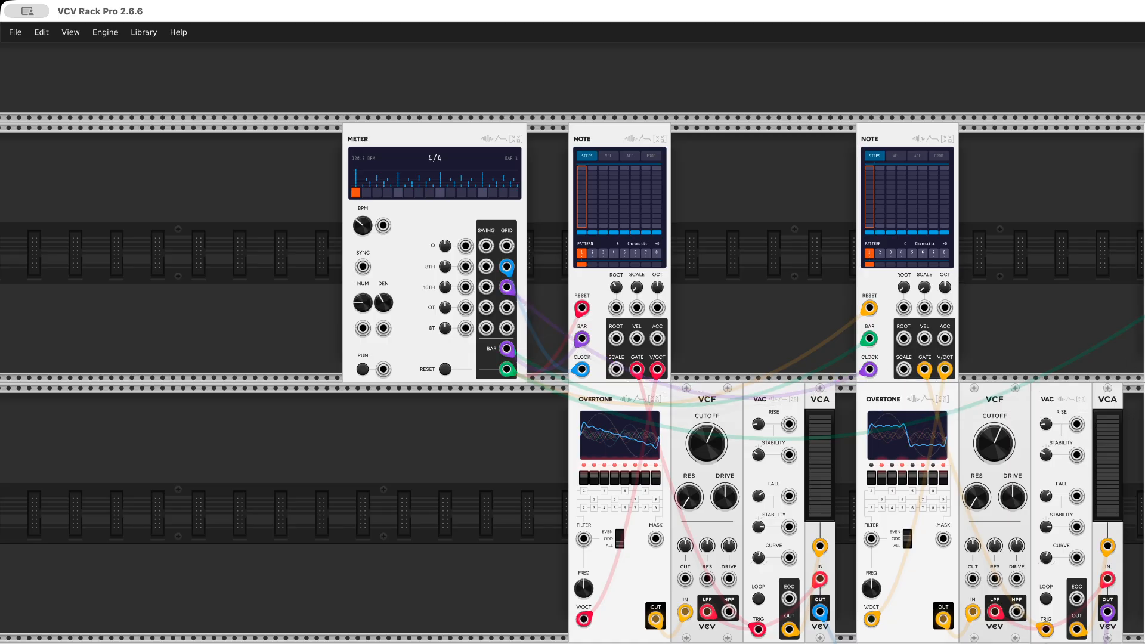
drag(1144, 369, 507, 287)
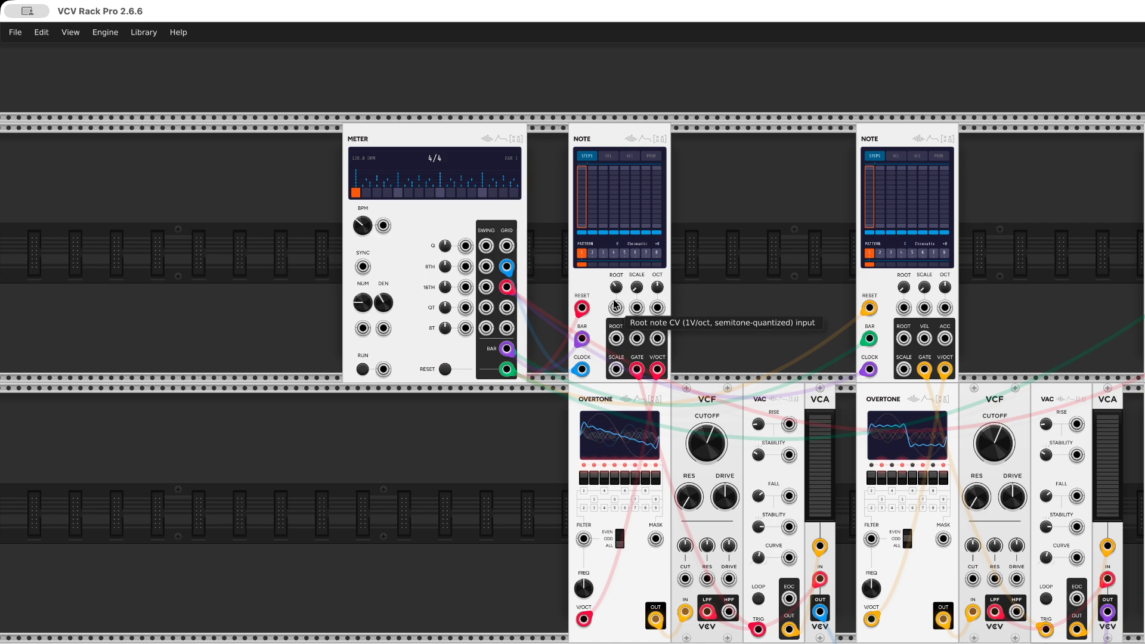
Chain the Root and Scale outputs of the first Note into the second Note, and the second Note's into the third
drag(616, 339, 903, 308)
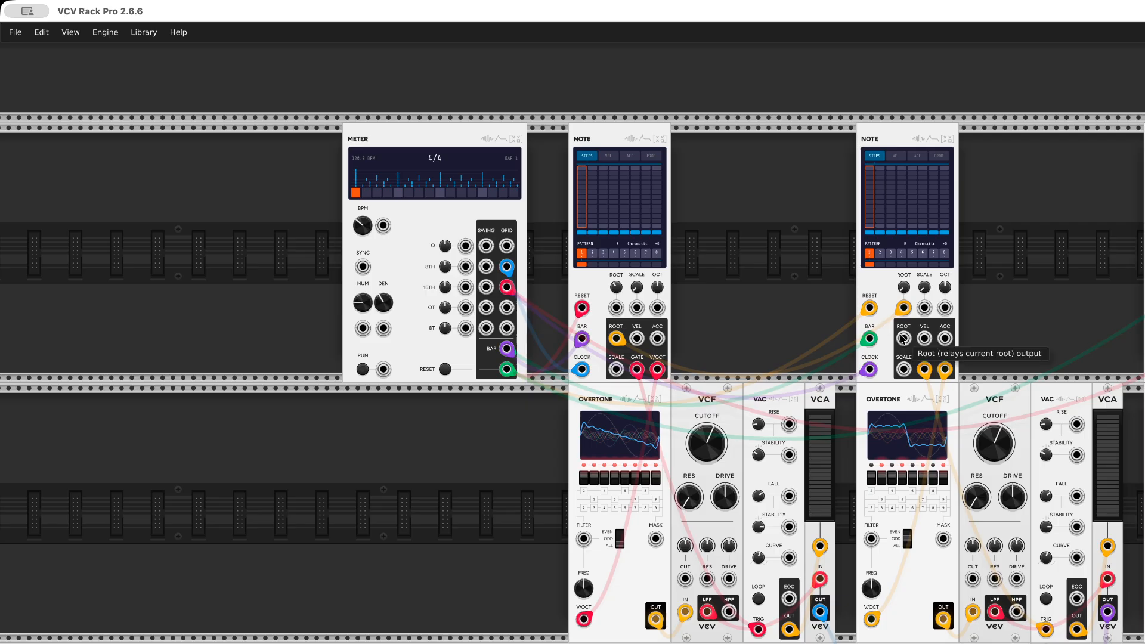
drag(903, 338, 1144, 357)
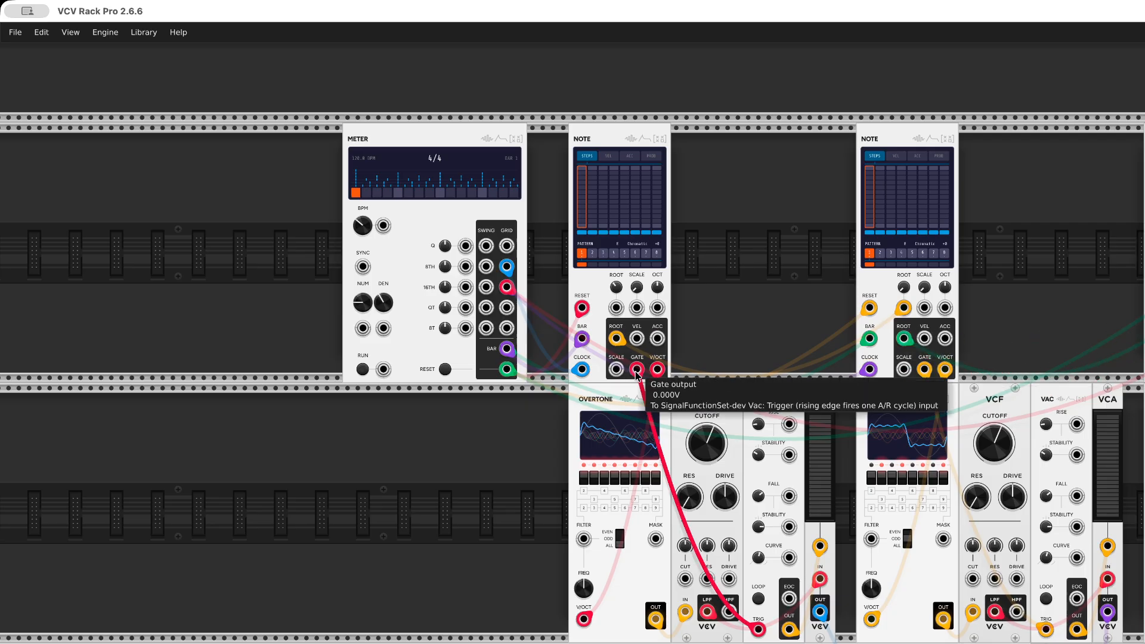
drag(616, 369, 924, 307)
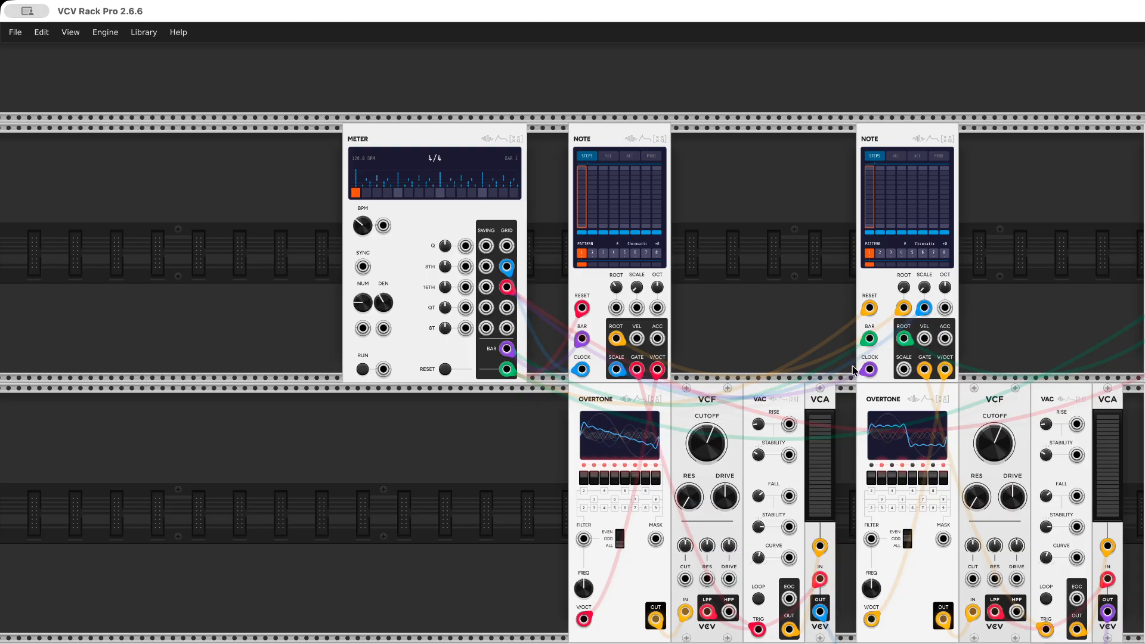
drag(904, 371, 1144, 387)
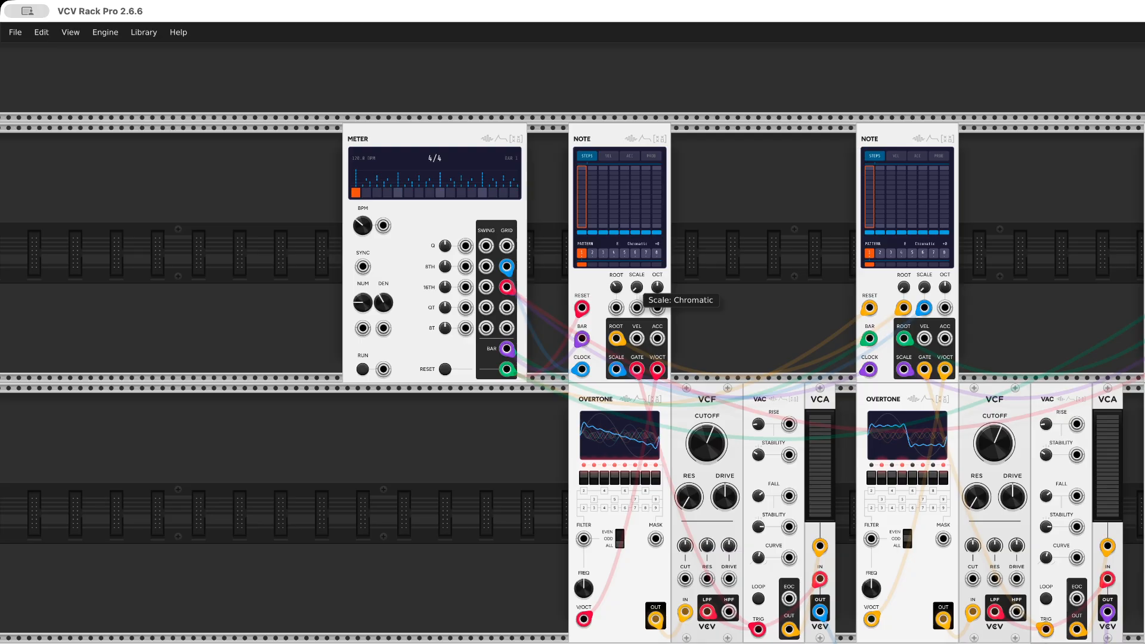
Set the first Note's scale to Minor and adjust the rise and fall stability of the first VAC
drag(637, 287, 637, 278)
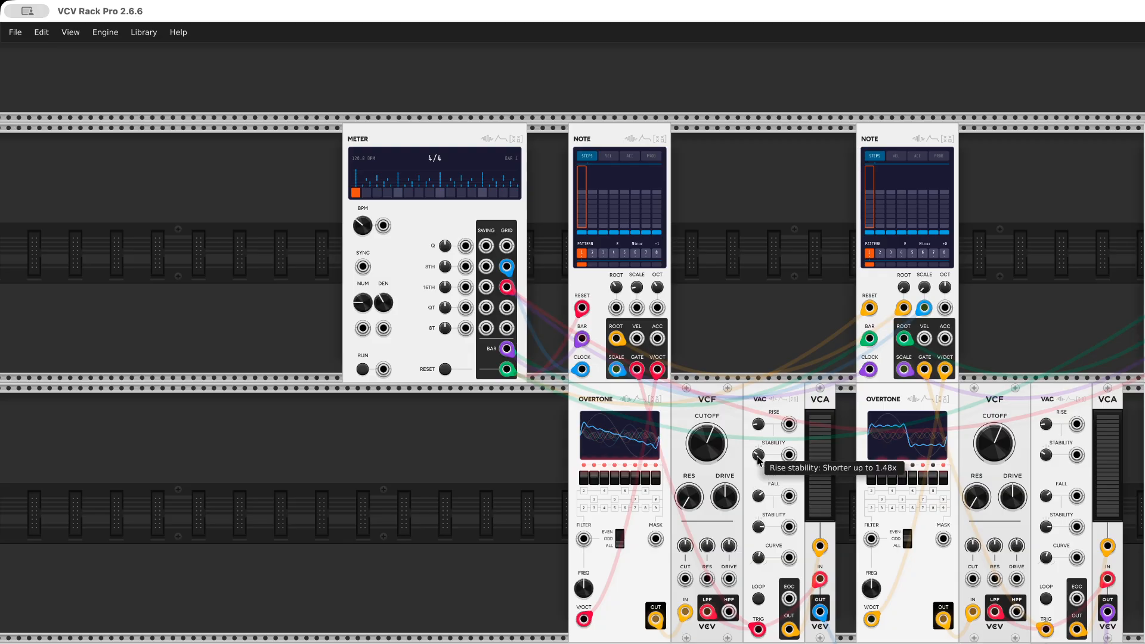
drag(757, 456, 758, 444)
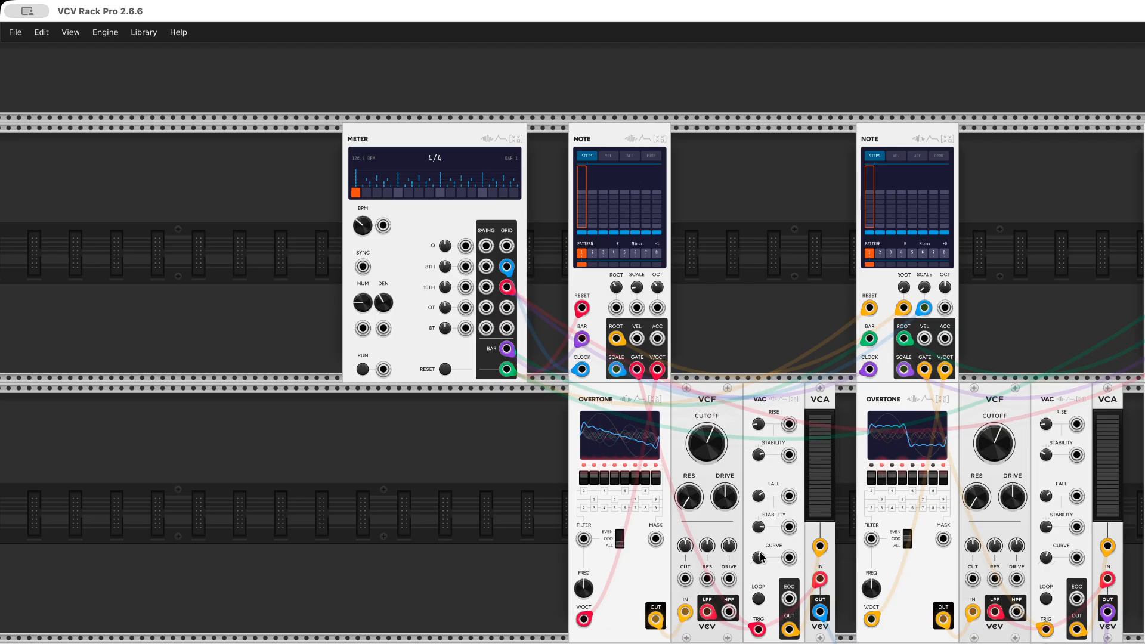
drag(759, 526, 759, 539)
Randomize the notes of pattern 1 in the first Note and set its first step to a low note
right_click(627, 179)
click(749, 399)
click(582, 217)
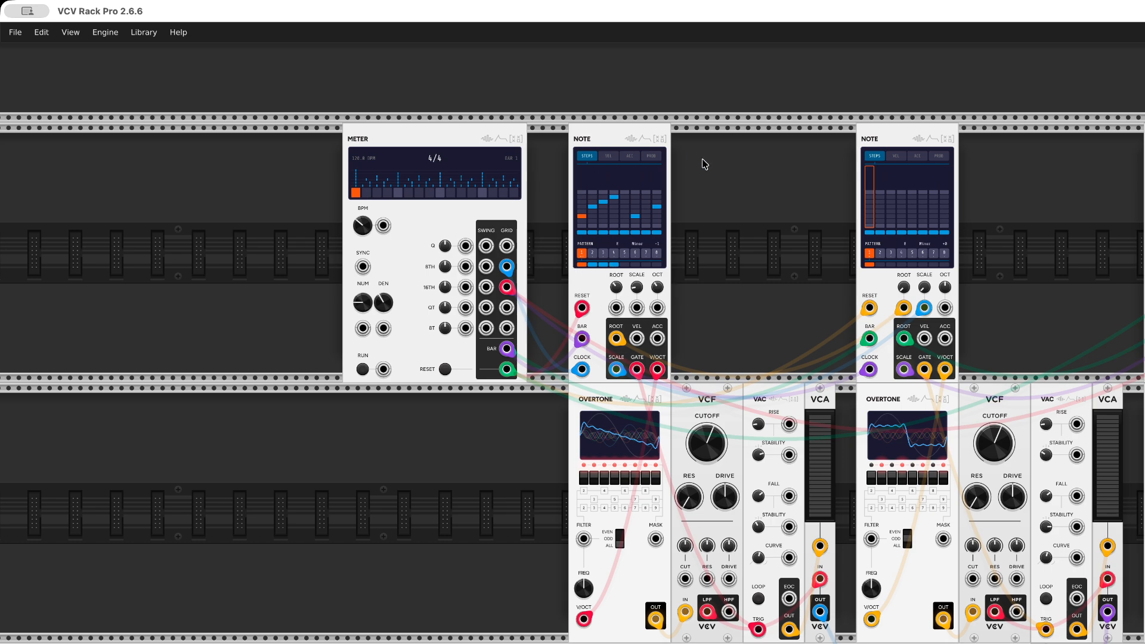
Randomize the notes of pattern 2 in the first Note and shorten that pattern to six steps
click(593, 255)
right_click(609, 178)
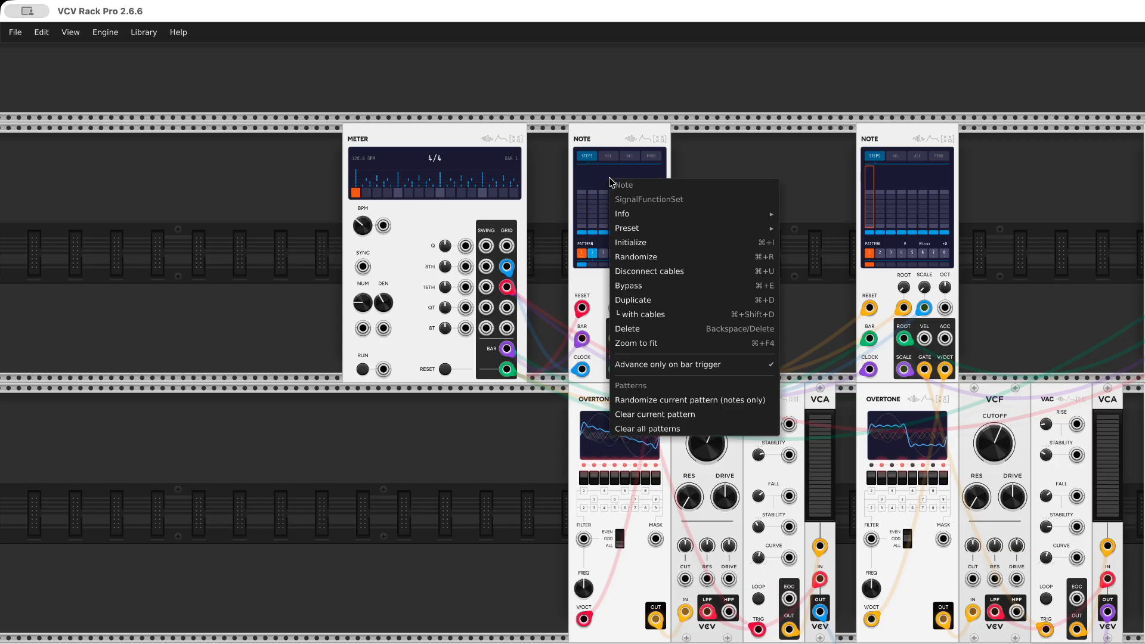
click(674, 400)
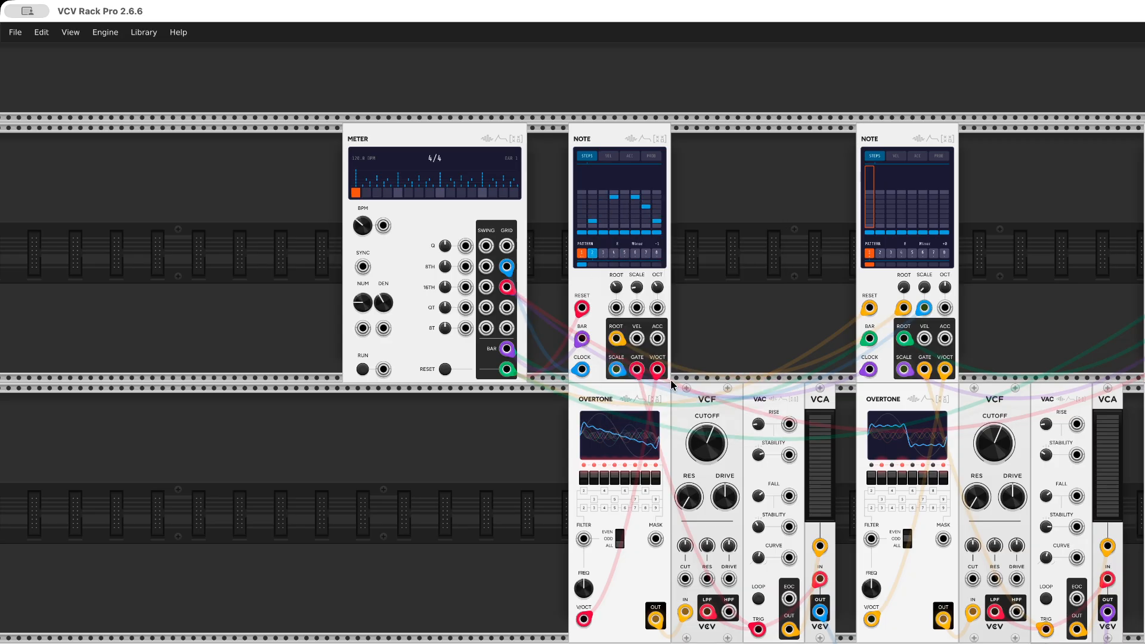
click(638, 234)
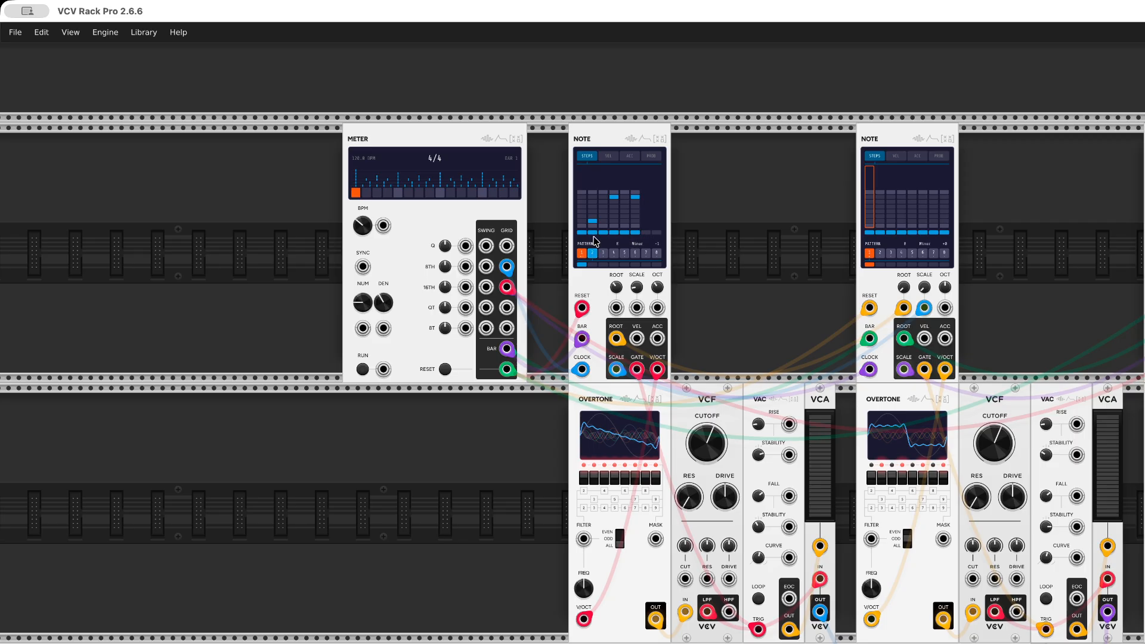
click(635, 233)
Randomize pattern 3 in the first Note, setting its first step low and its fourth step to the highest note
click(601, 255)
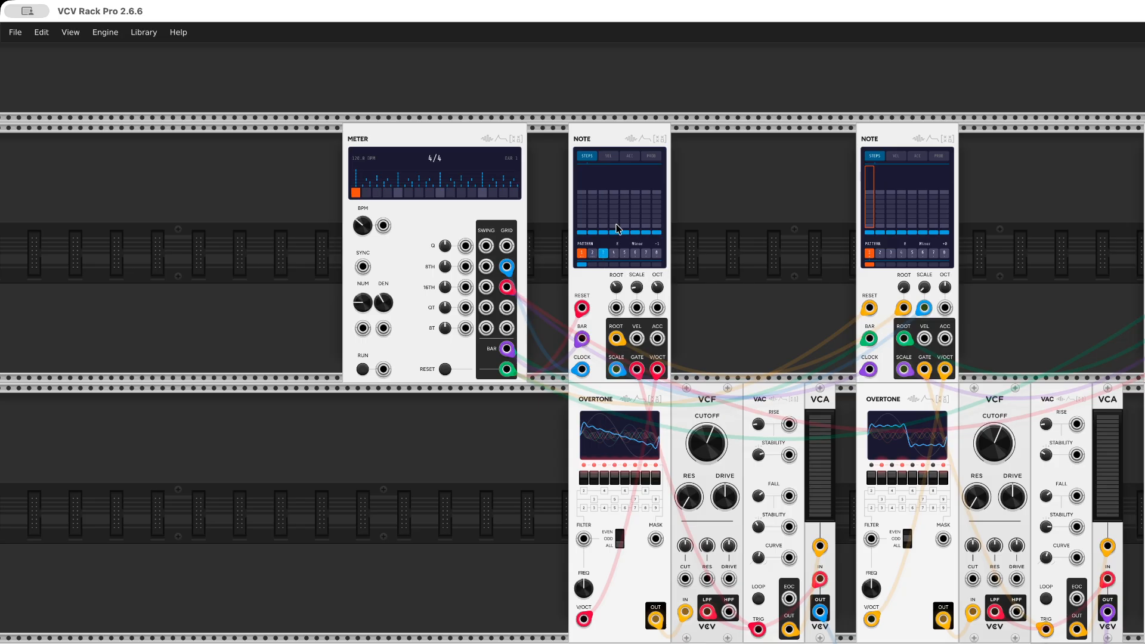
right_click(595, 175)
click(632, 394)
click(583, 225)
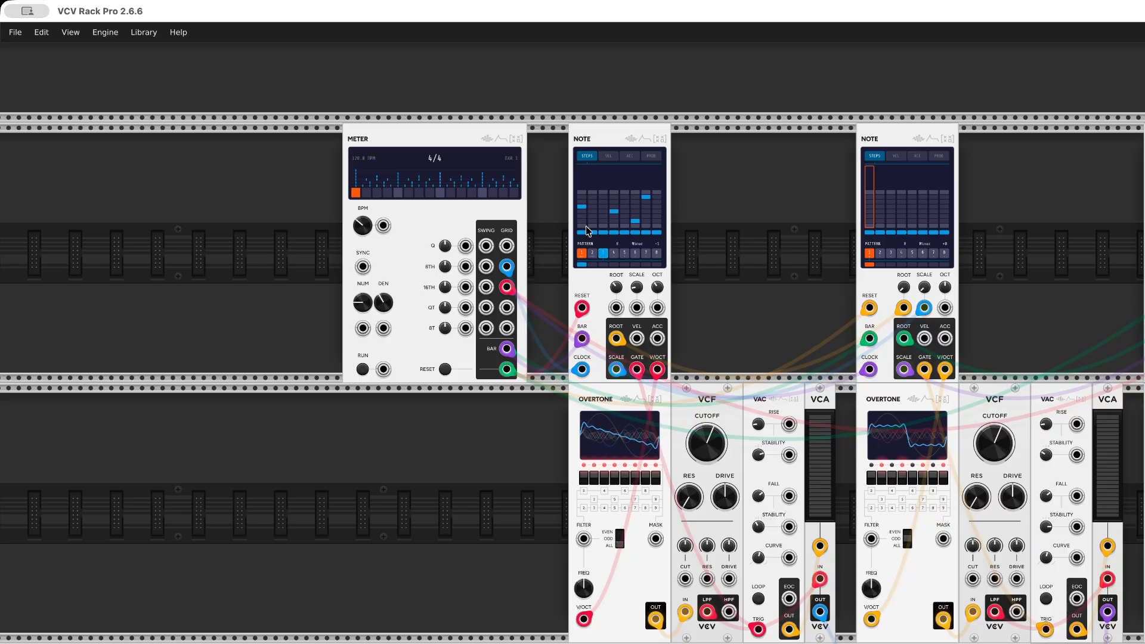
click(613, 192)
Disable patterns 4 through 8 in the first Note so only patterns 1 to 3 are played
double_click(614, 254)
double_click(626, 256)
double_click(637, 256)
double_click(646, 257)
click(654, 256)
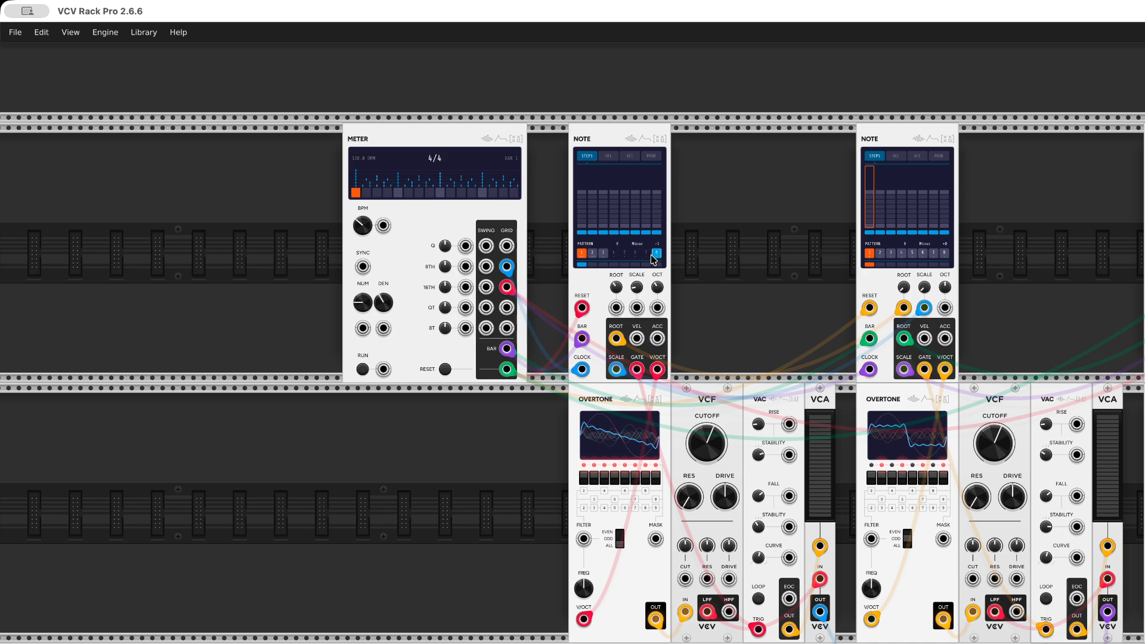
Try to randomize the notes of pattern 1 in the second Note
right_click(900, 177)
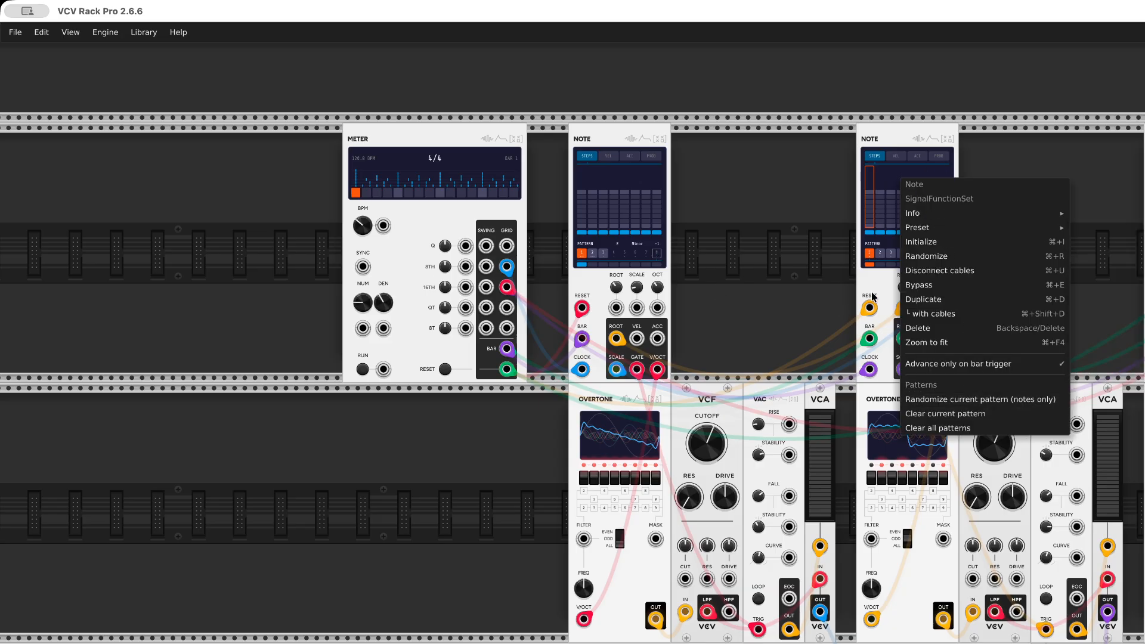
click(930, 399)
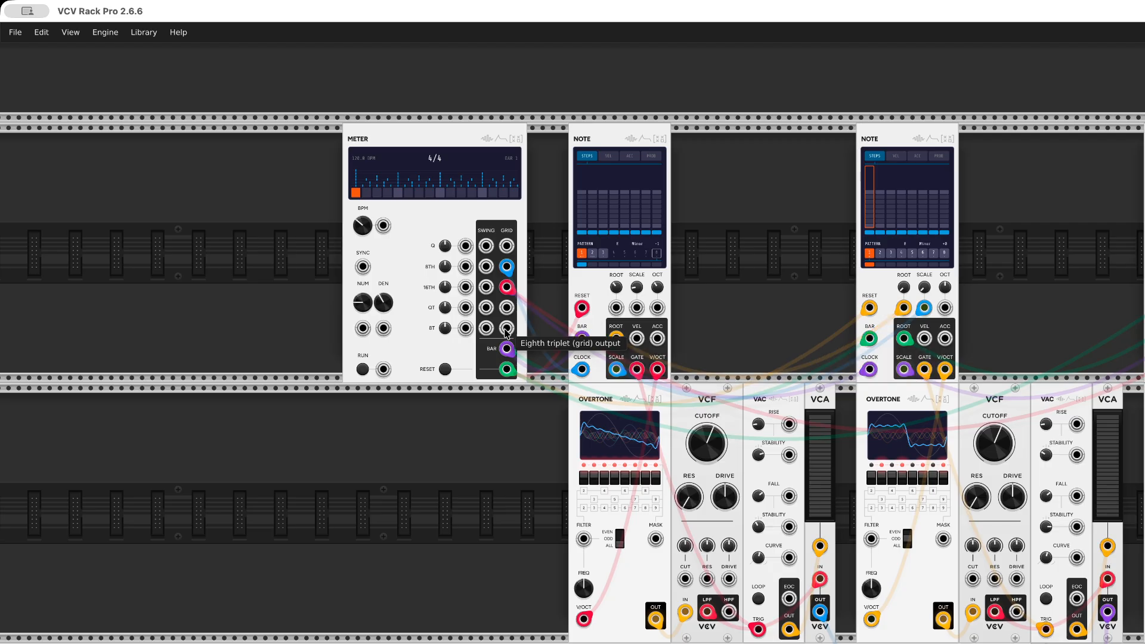
Play the first Note's patterns with the Meter clock, and stop and reset the clock
click(362, 369)
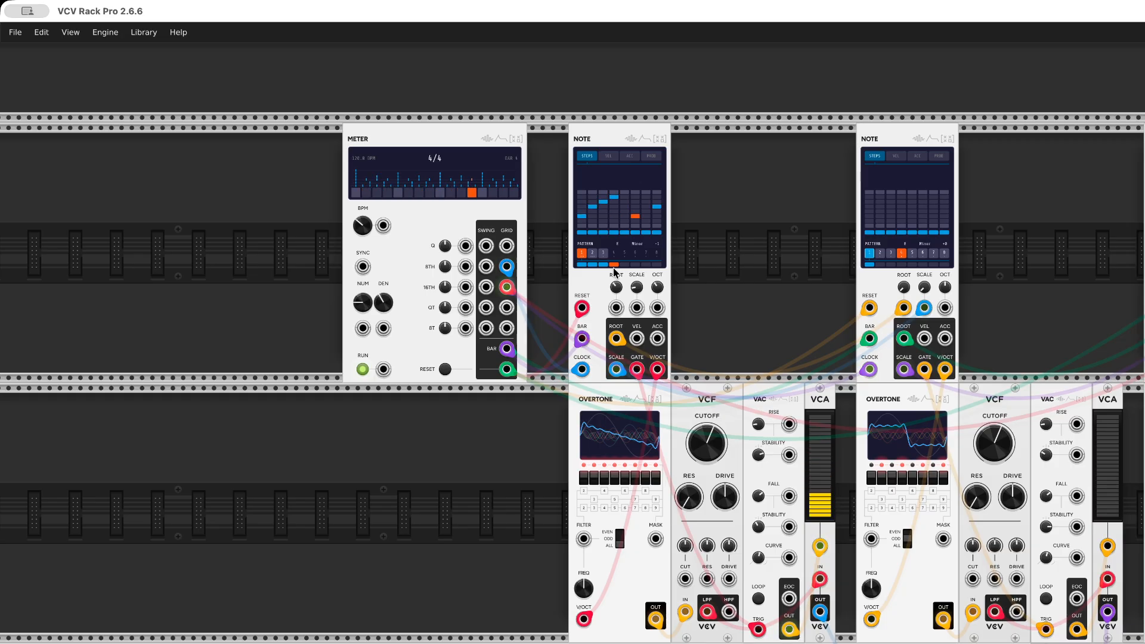
click(592, 252)
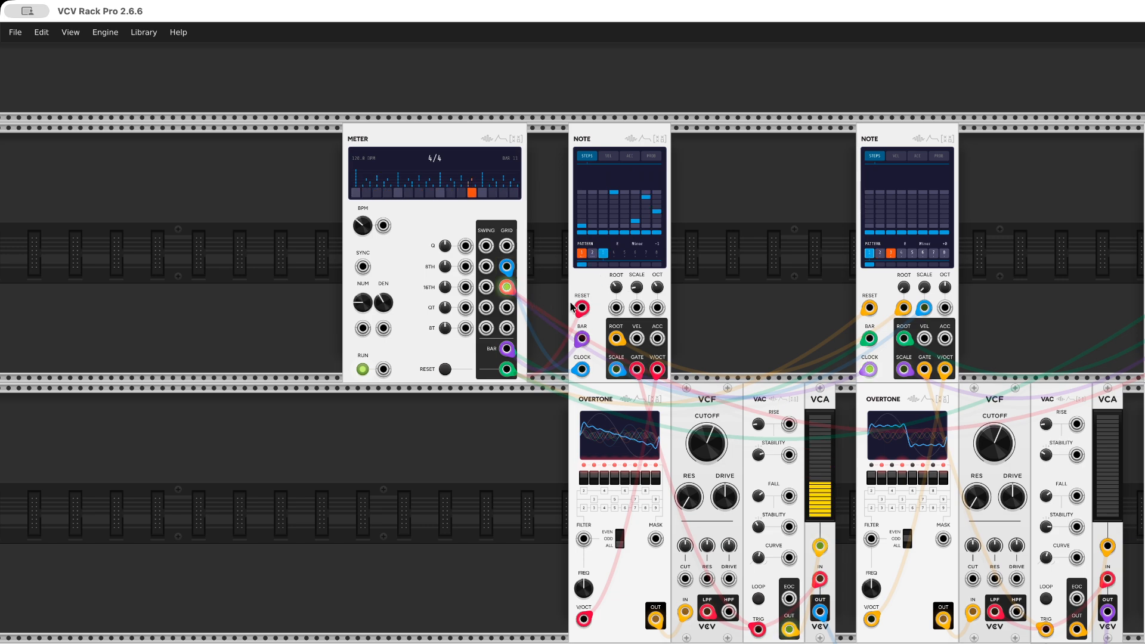
click(362, 370)
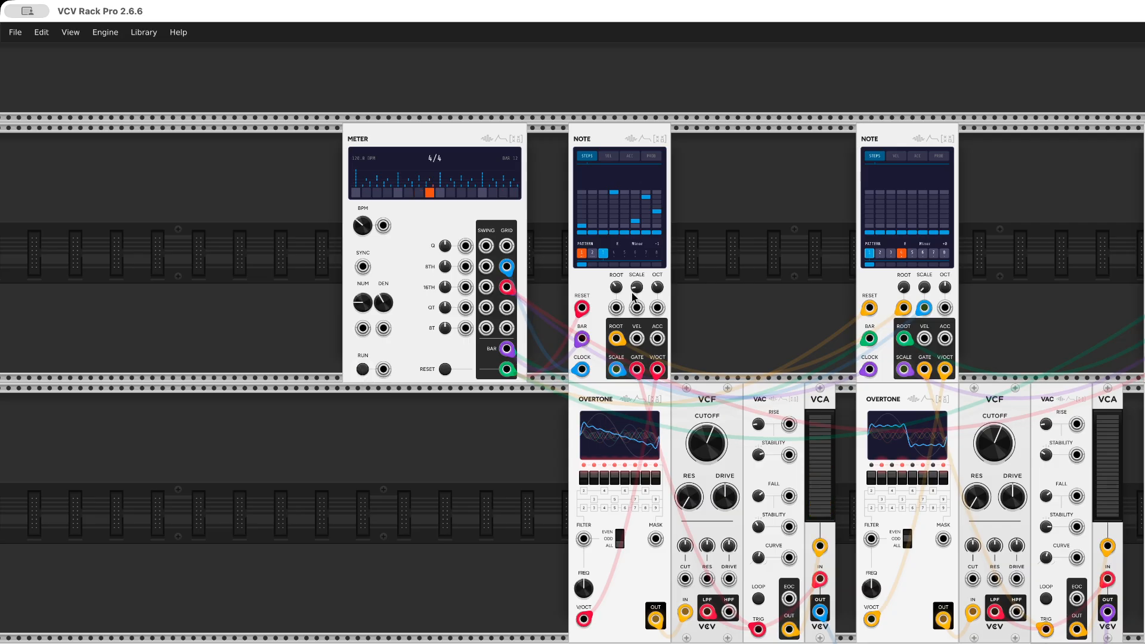
click(451, 372)
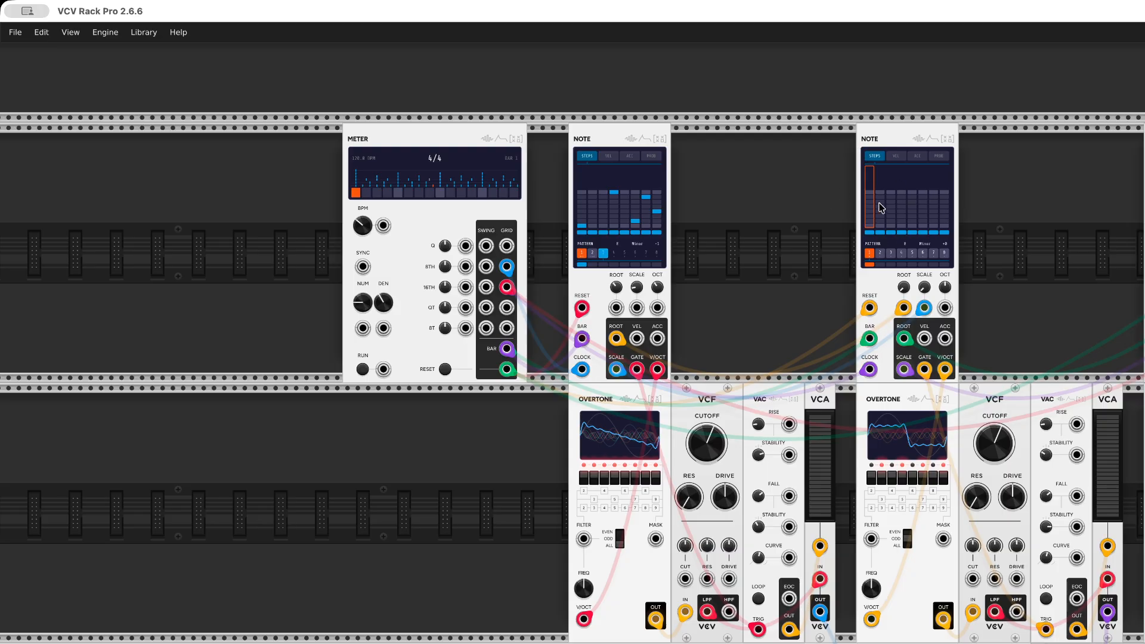
Randomize the notes of pattern 1 in the second Note and set its first step to a low note
right_click(888, 176)
click(957, 395)
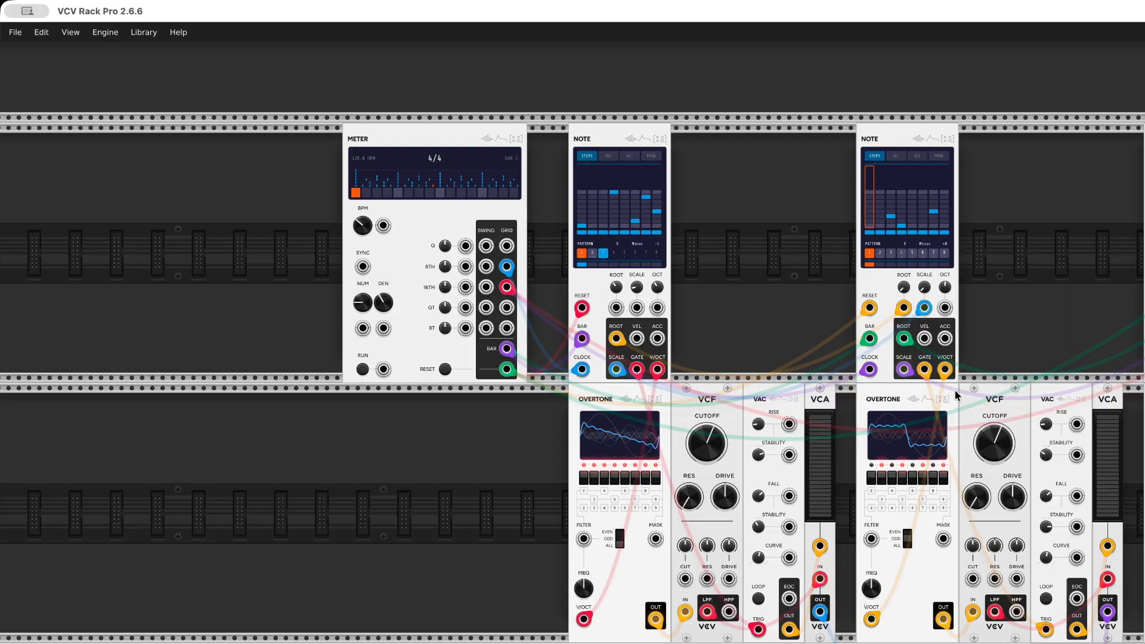
click(869, 226)
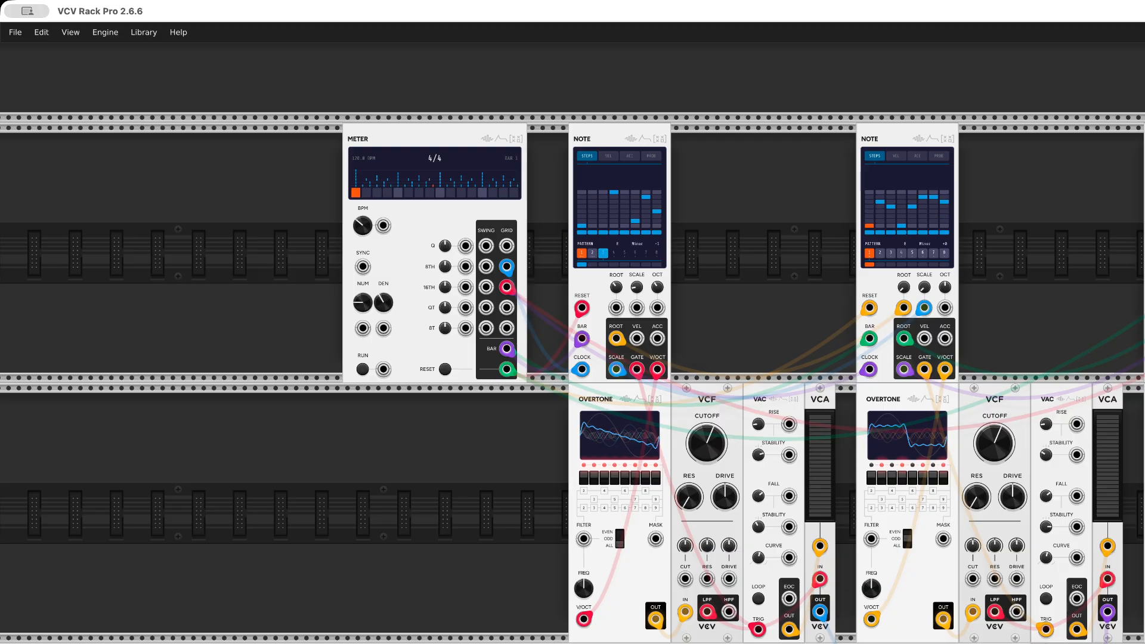
Edit the notes of pattern 2 in the second Note and limit its active patterns to 1 through 3
click(880, 253)
drag(908, 210, 883, 198)
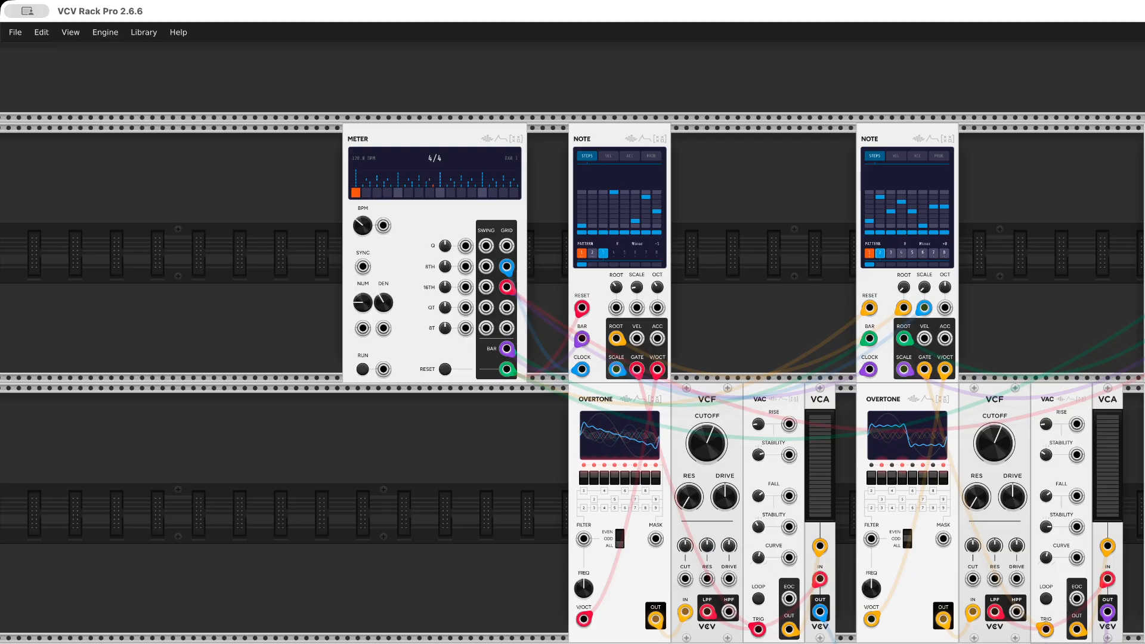
click(891, 256)
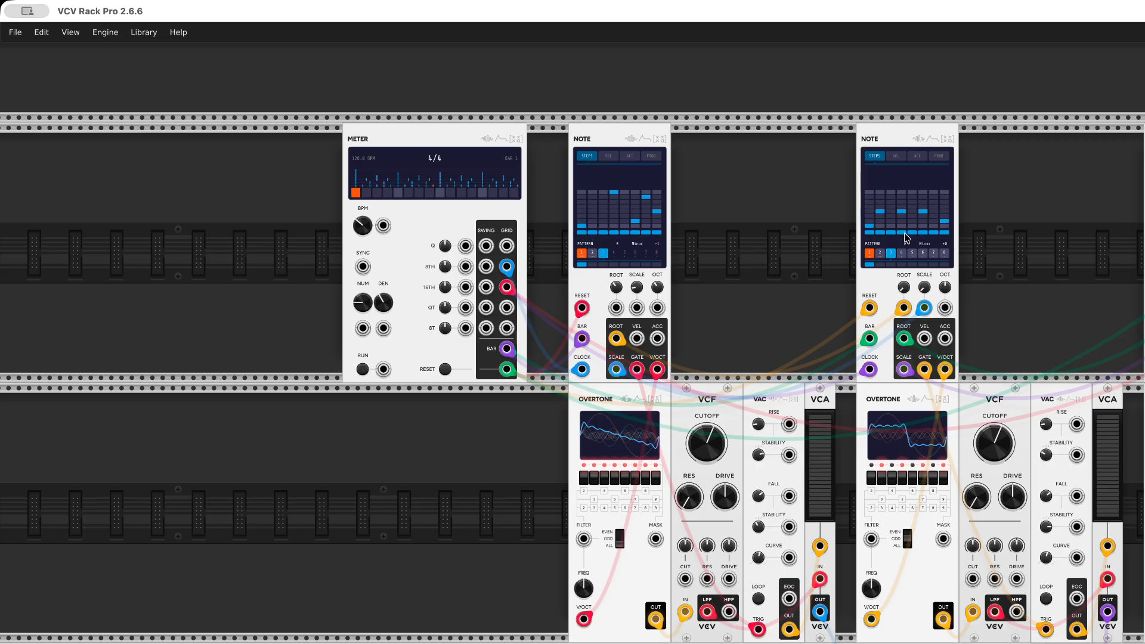
click(902, 253)
Start the Meter clock, display pattern 2 of the second Note, and slightly raise the second VCF's cutoff
mouse_move(660, 286)
mouse_move(944, 289)
click(362, 369)
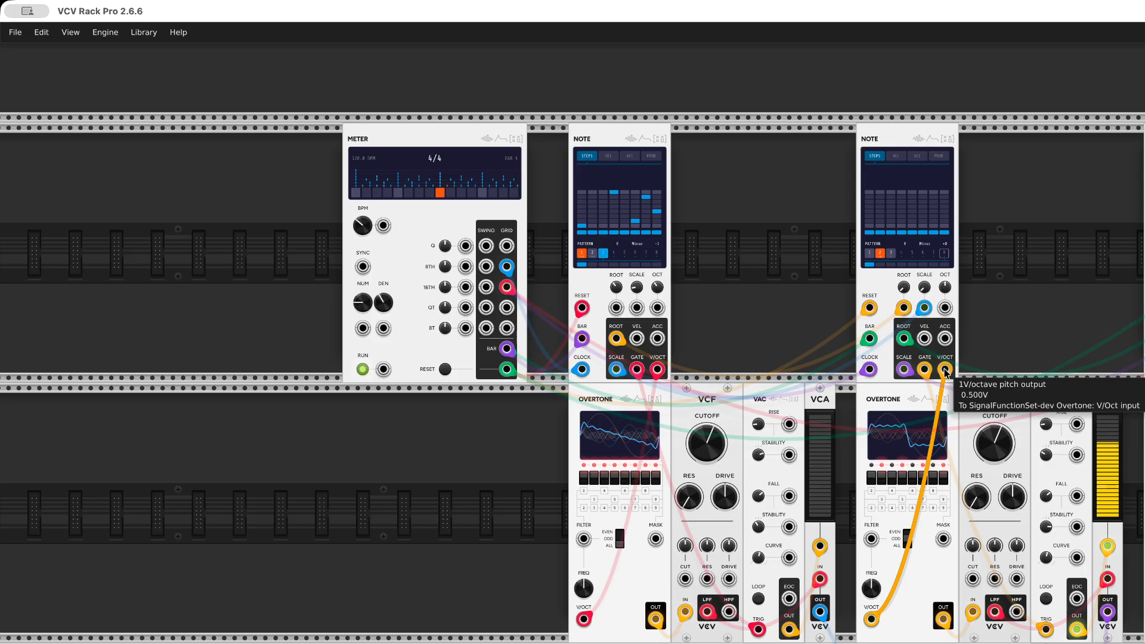
click(882, 253)
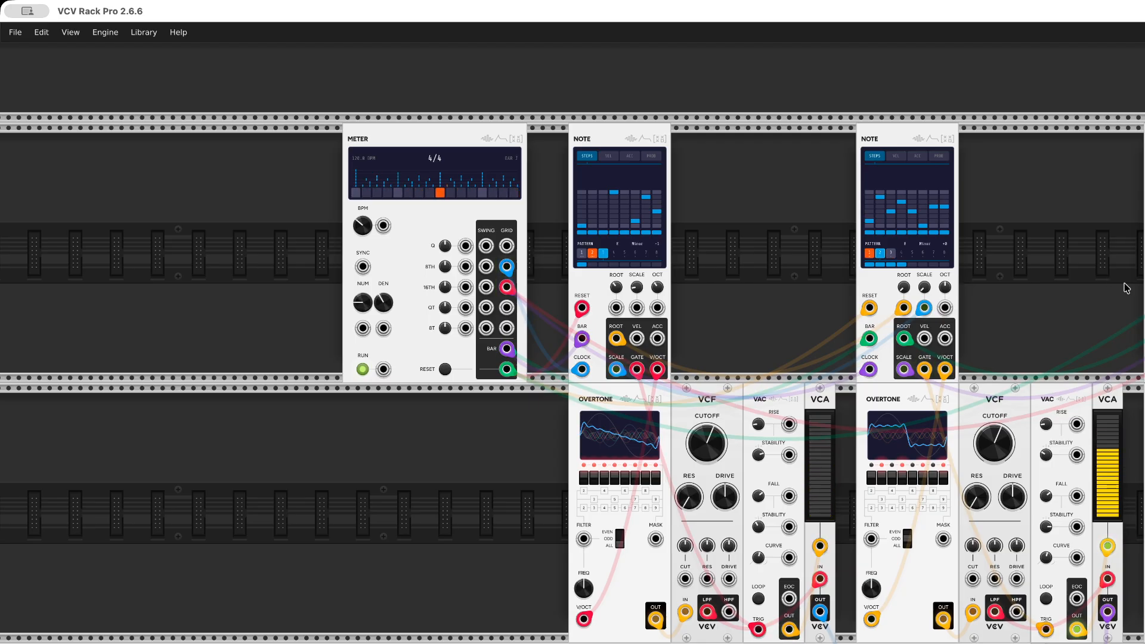
drag(1004, 453, 1004, 448)
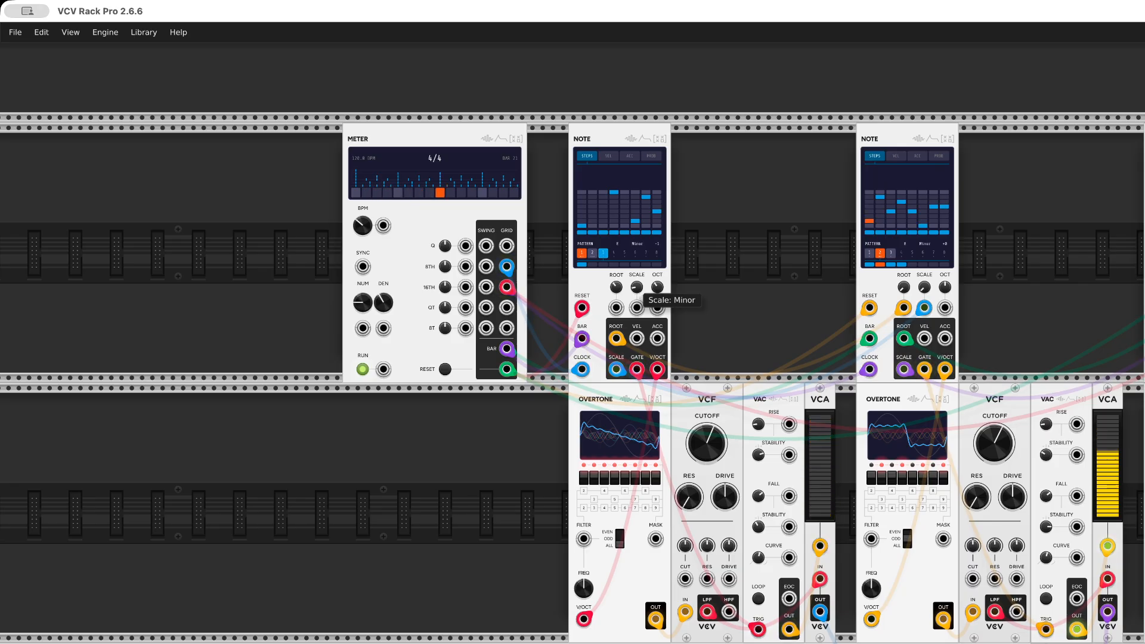
Change the first Note's scale to Major and raise the cutoff of the first VCF
drag(636, 288, 636, 297)
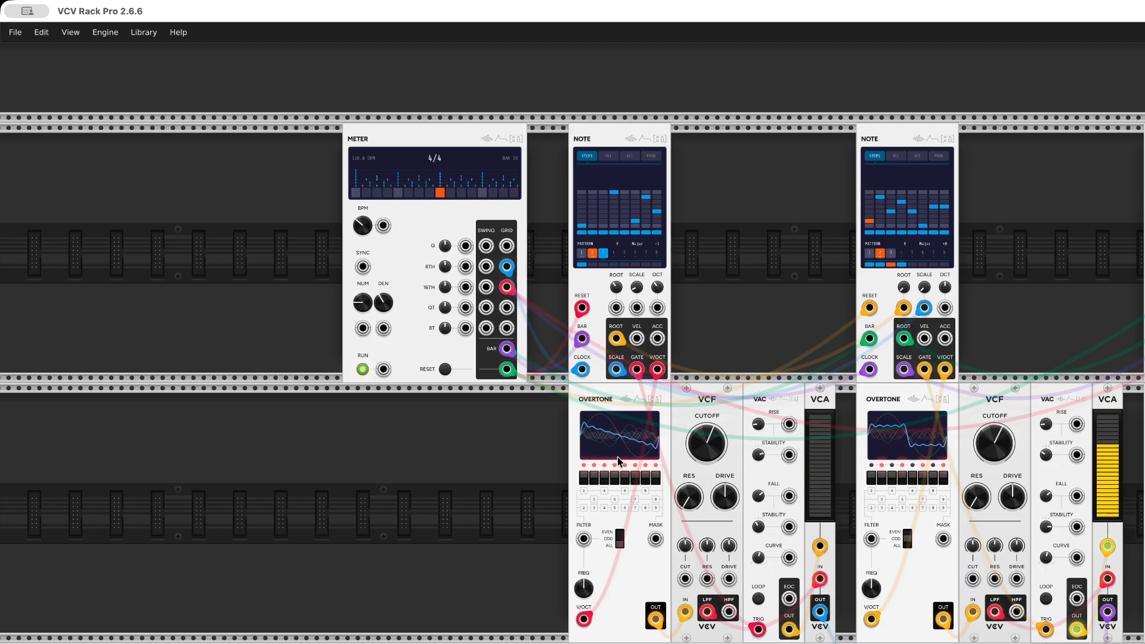
mouse_move(714, 449)
drag(714, 448, 714, 417)
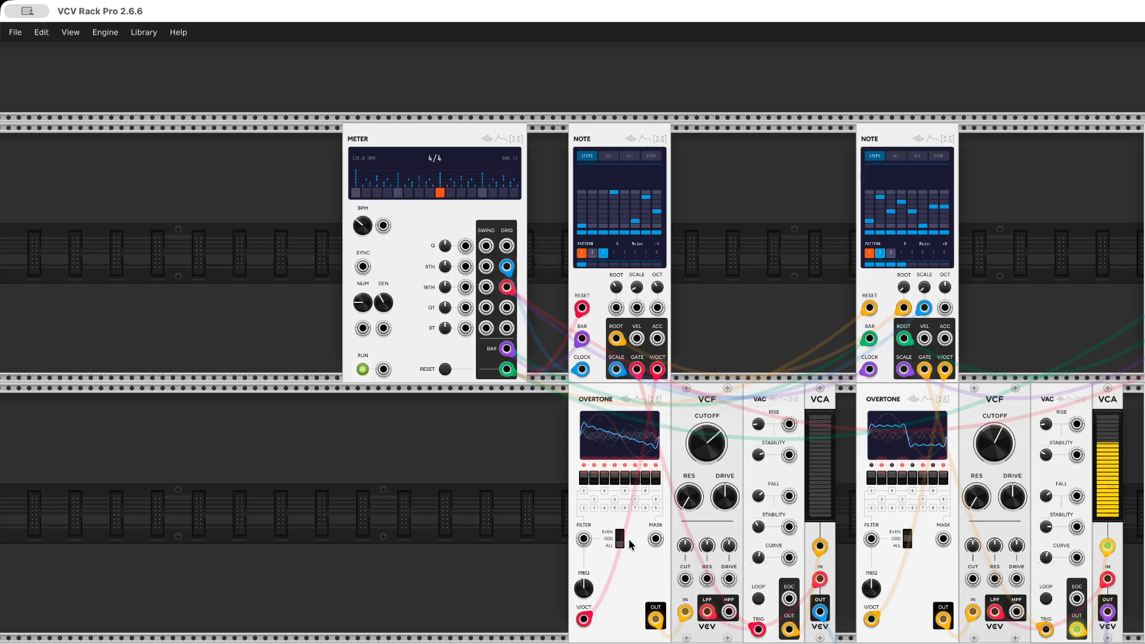
Patch the second Note's V/Oct output to the first Overtone's Mask input, move that cable to Filter, and raise the first VCF's cutoff further
drag(655, 539, 947, 370)
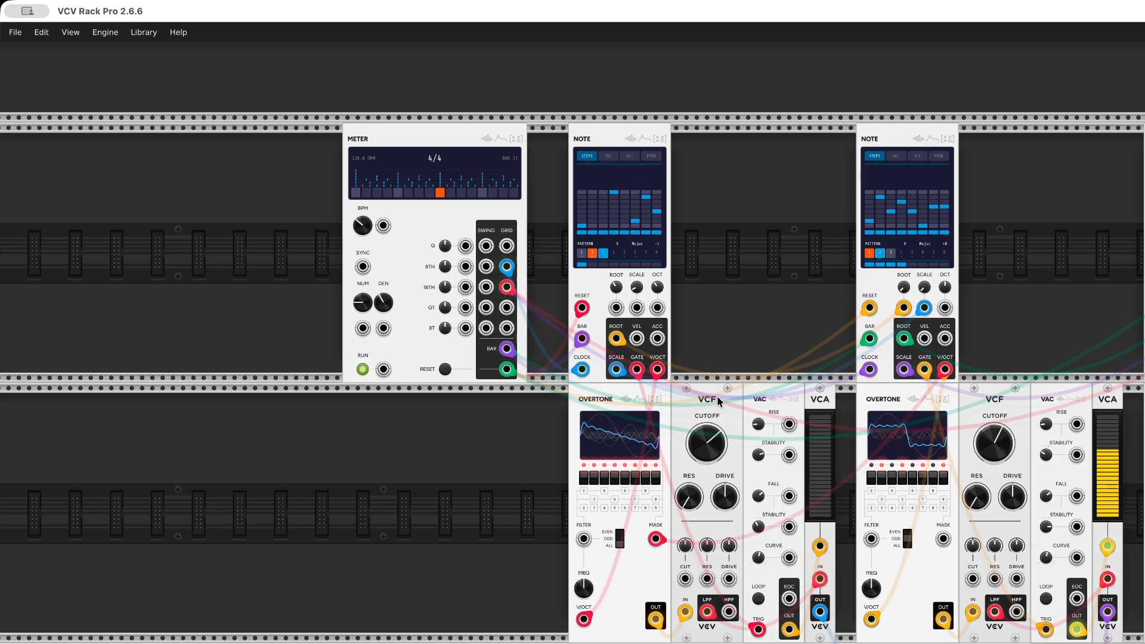
mouse_move(706, 429)
drag(706, 429, 706, 417)
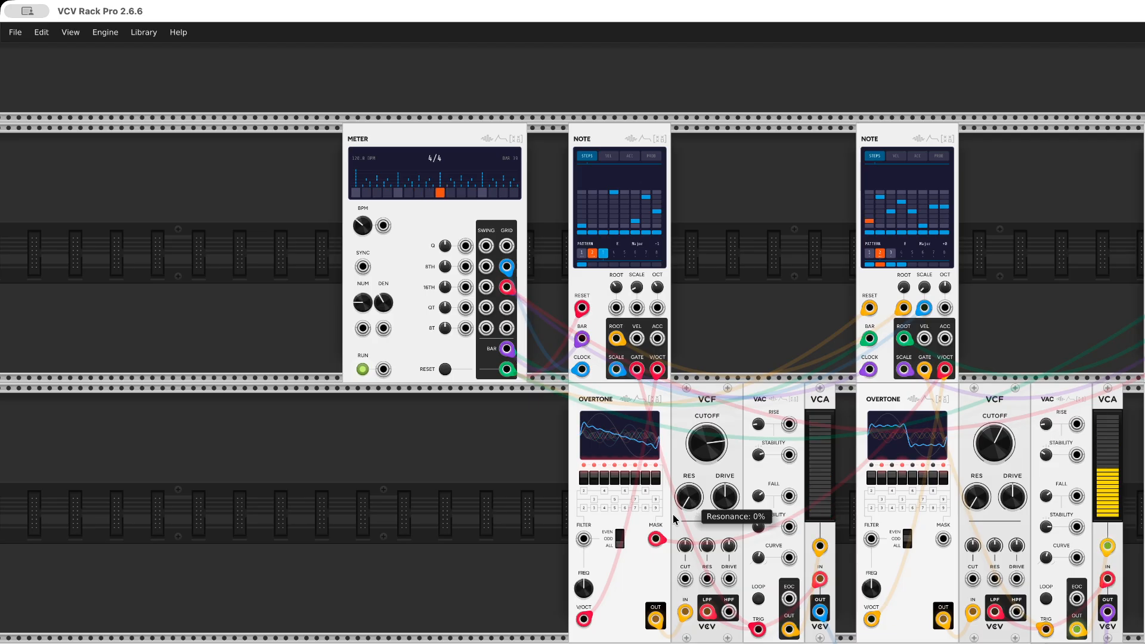
drag(654, 539, 584, 539)
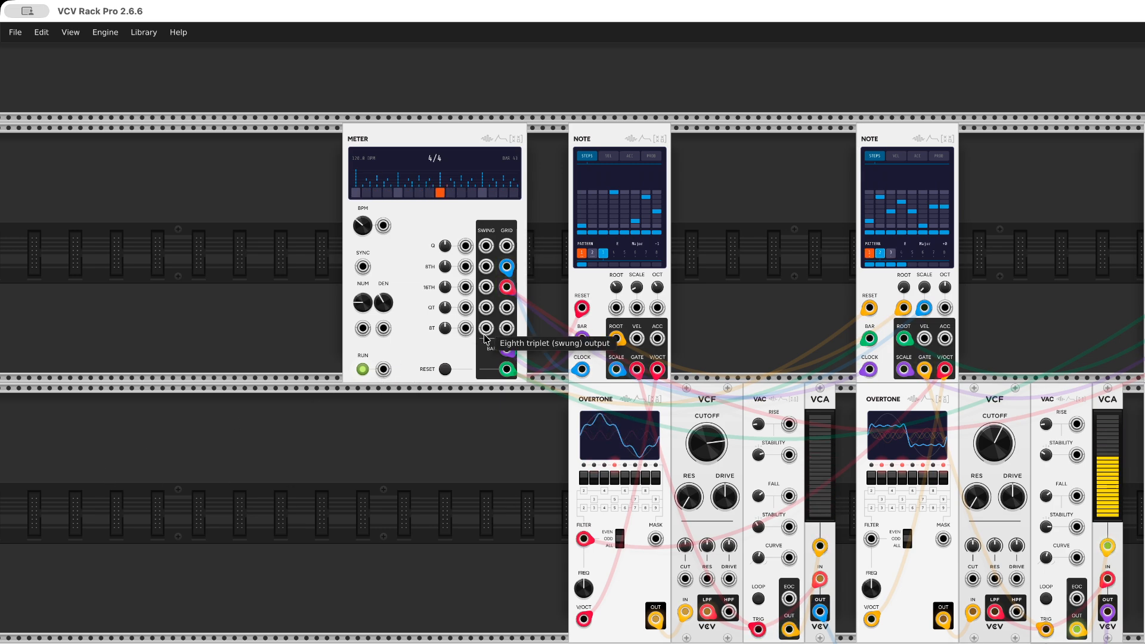
Increase the Meter's swing amounts for eighth notes and sixteenth notes
drag(445, 266, 446, 214)
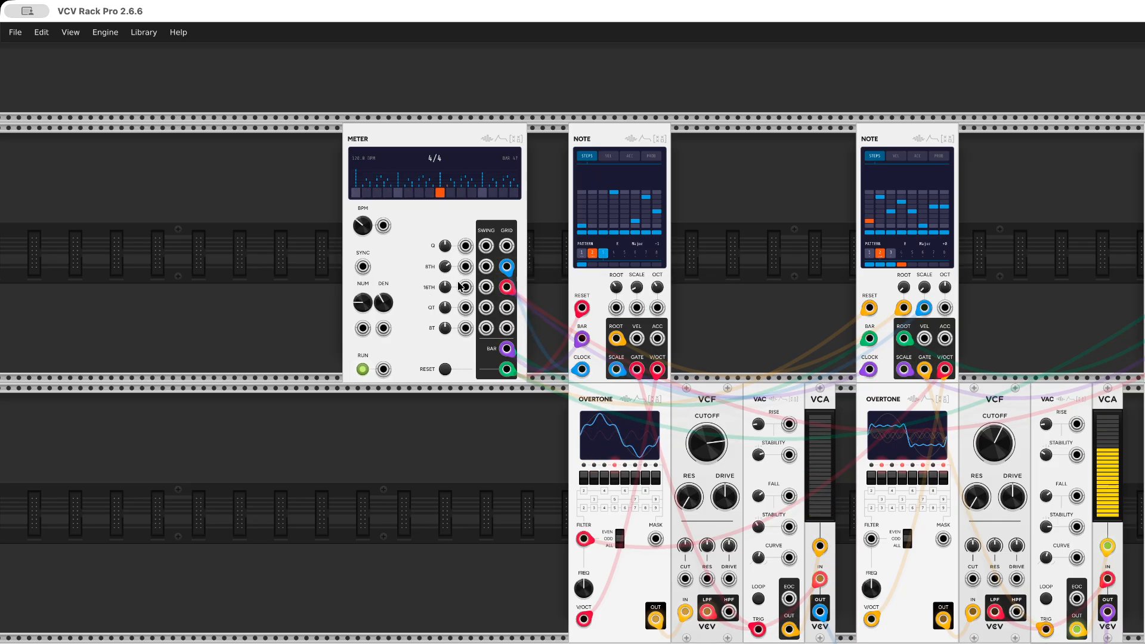
drag(449, 291, 446, 240)
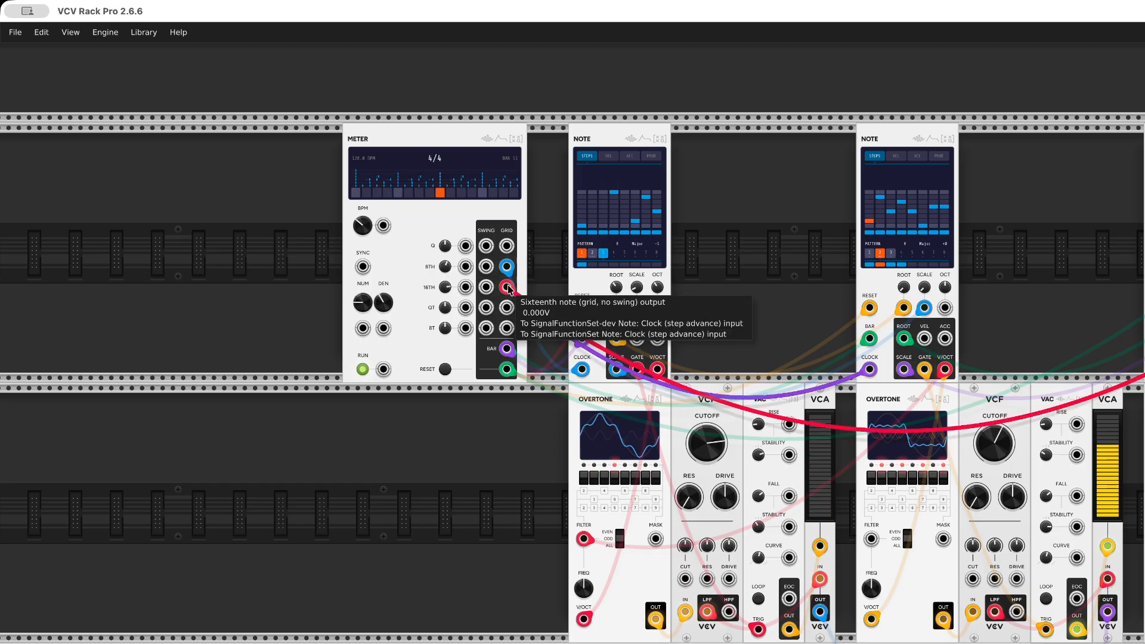
Move the red sixteenth-note clock cable from the Meter's grid output to its swing output and adjust the sixteenth-note swing amount
drag(509, 289, 489, 291)
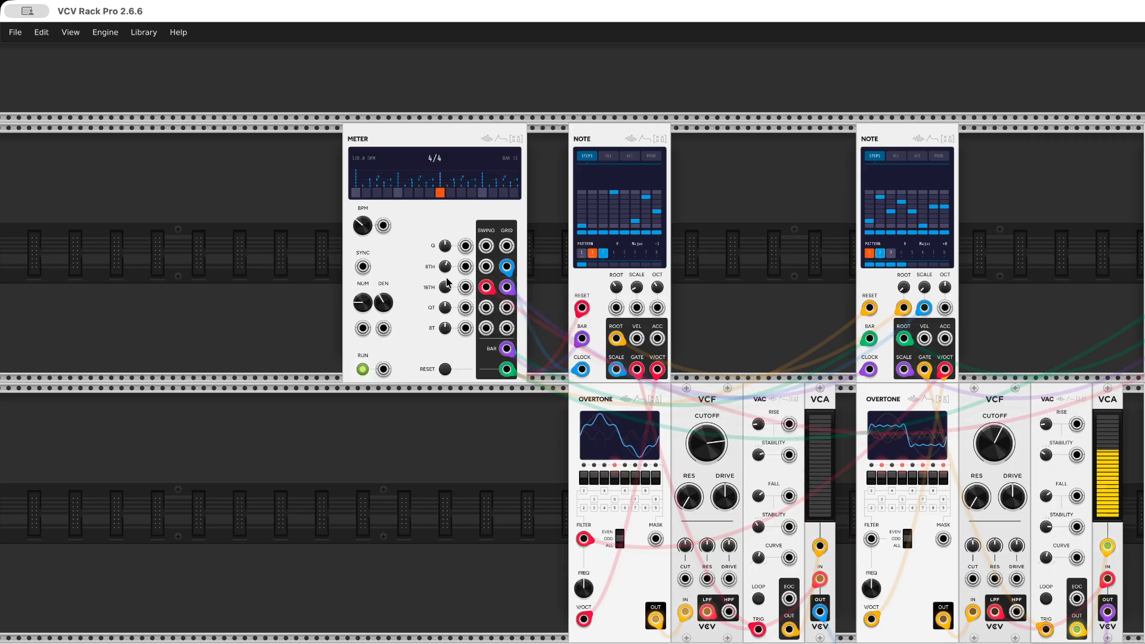
drag(441, 288, 457, 309)
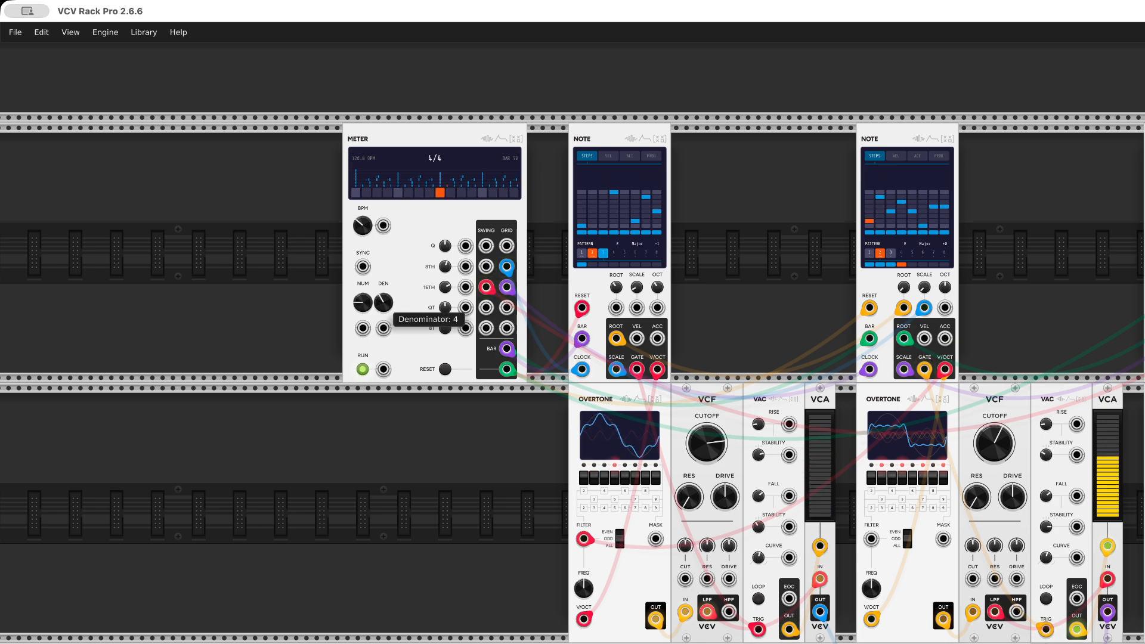
Try a 4/8 time signature on the Meter and set it to 5/4
drag(383, 303, 384, 295)
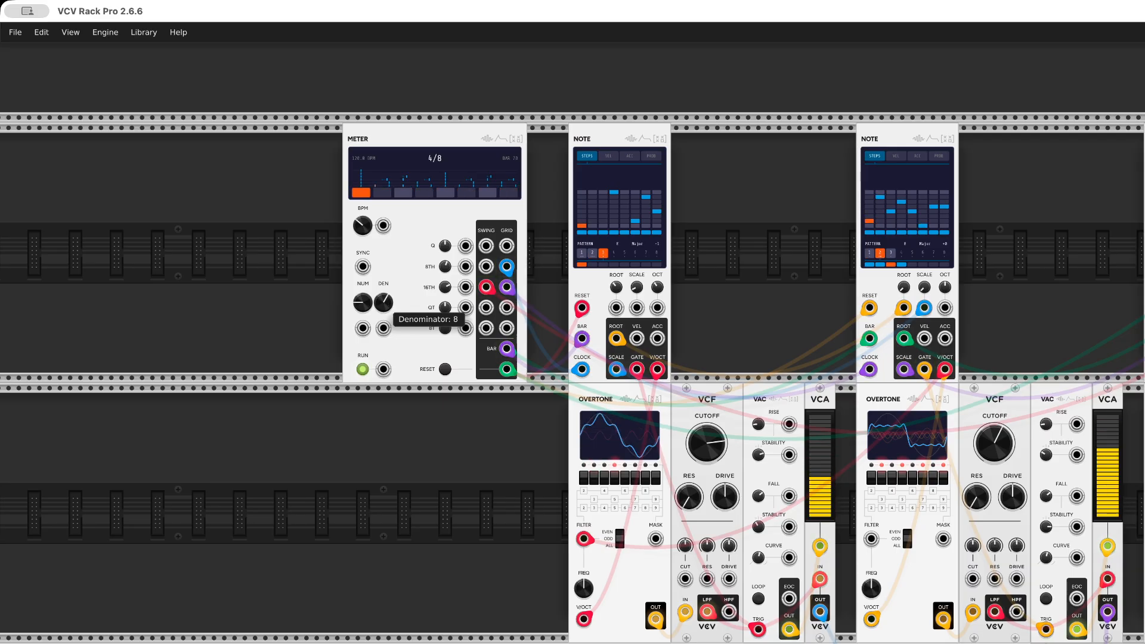
mouse_move(385, 303)
mouse_down()
mouse_move(385, 328)
mouse_move(364, 294)
mouse_up()
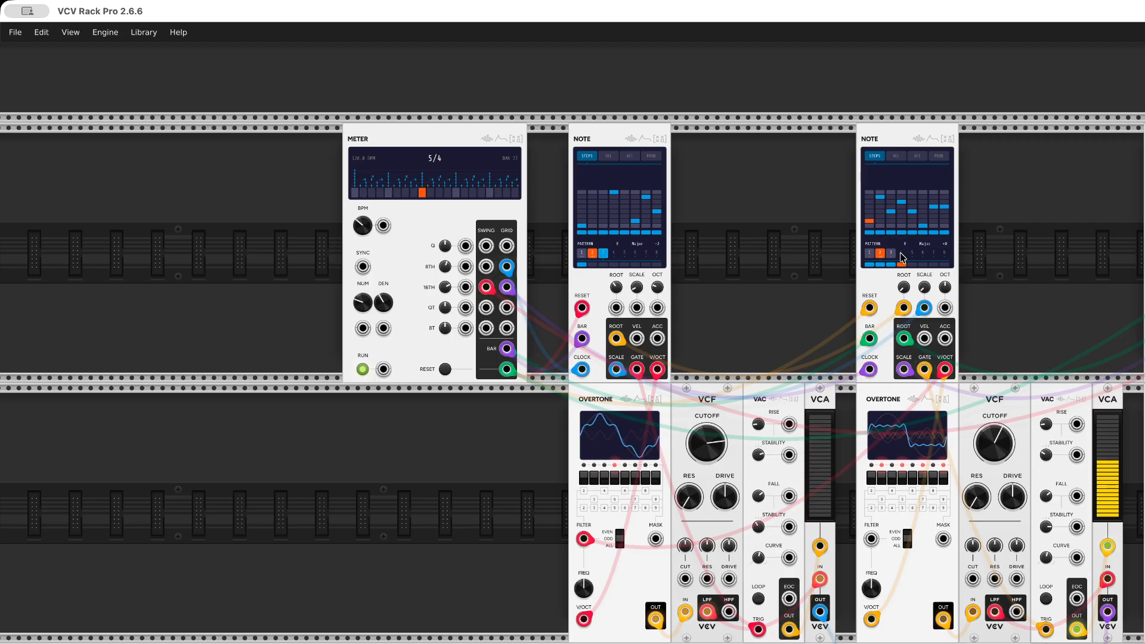
In pattern 2 of the second Note, raise step 1 to the highest row and clear the notes on steps 4 and 5
click(871, 254)
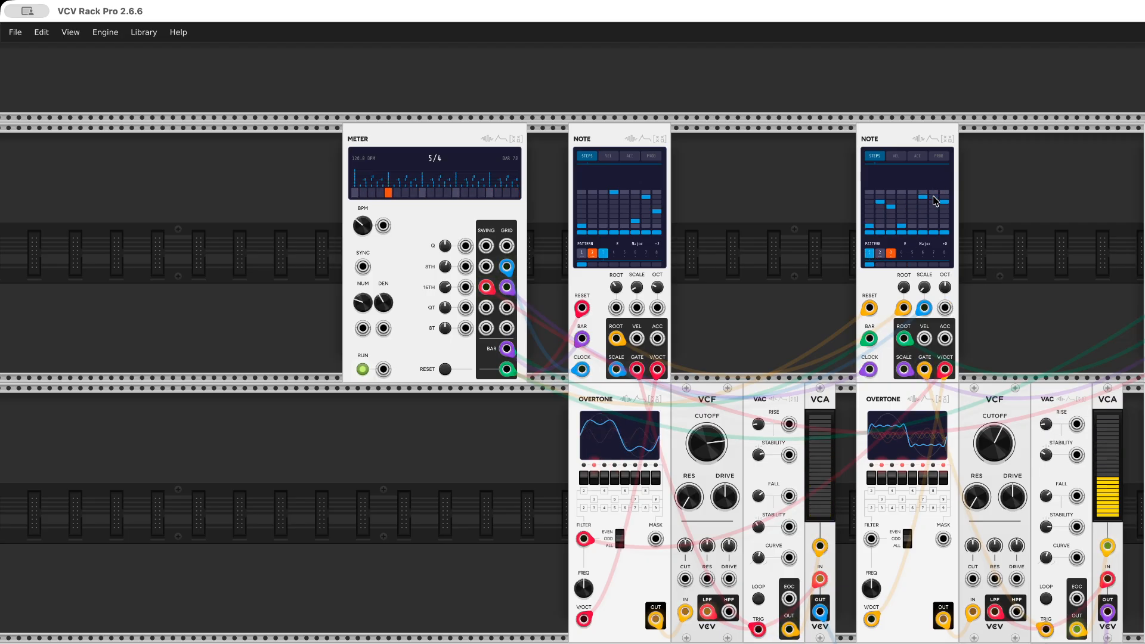
click(881, 252)
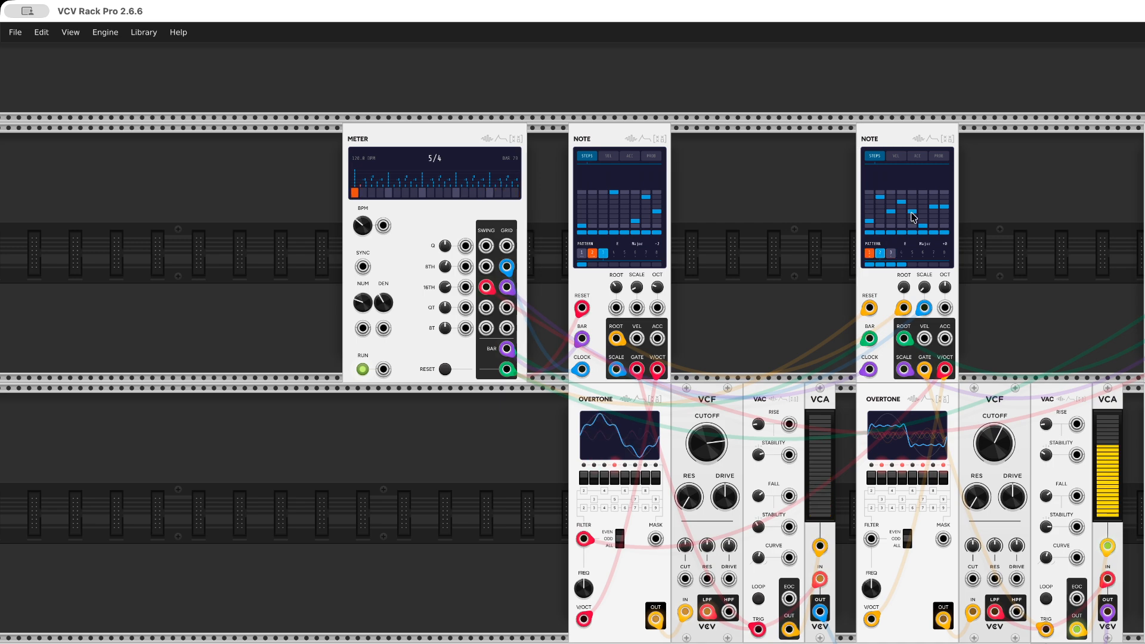
click(869, 193)
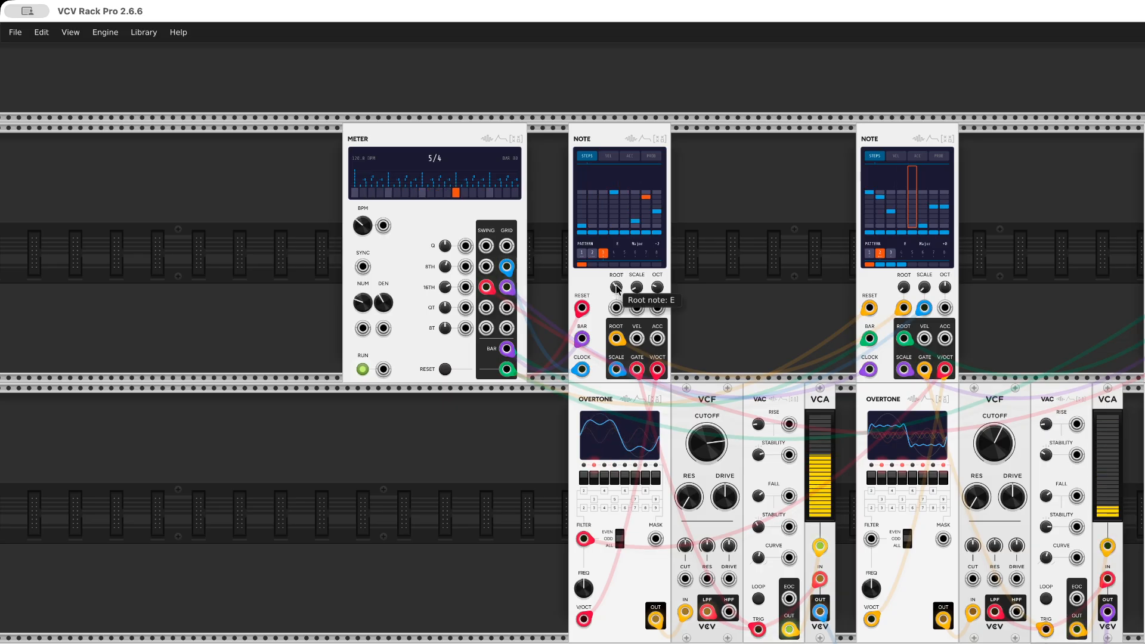
Try Pentatonic Minor as the first Note's scale and set it to Harmonic series
drag(636, 290, 636, 284)
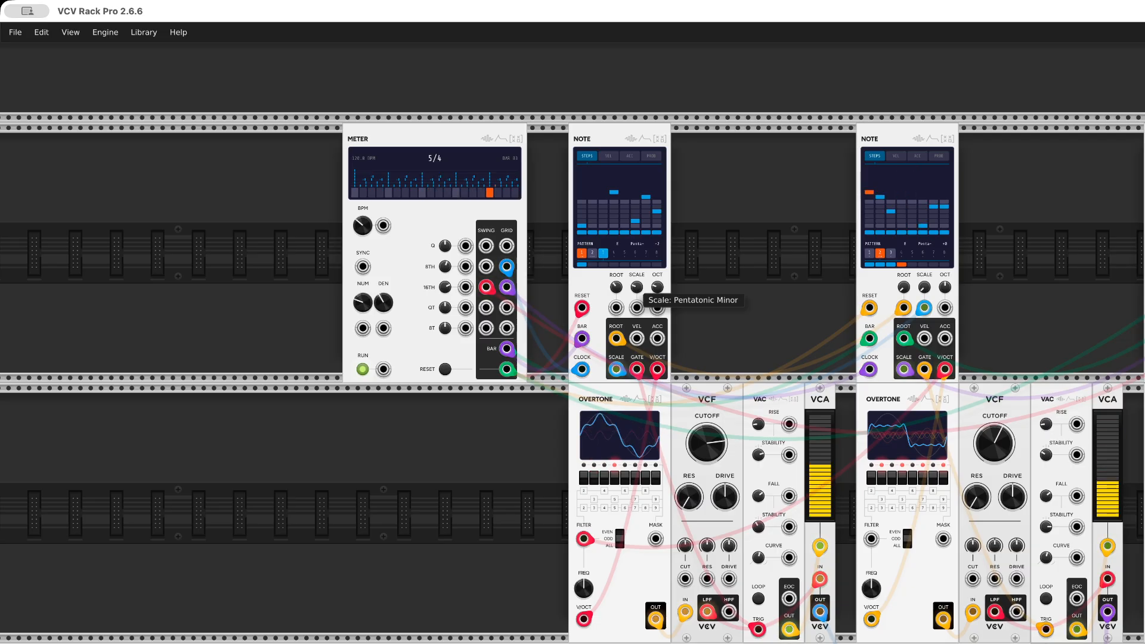
drag(633, 290, 633, 283)
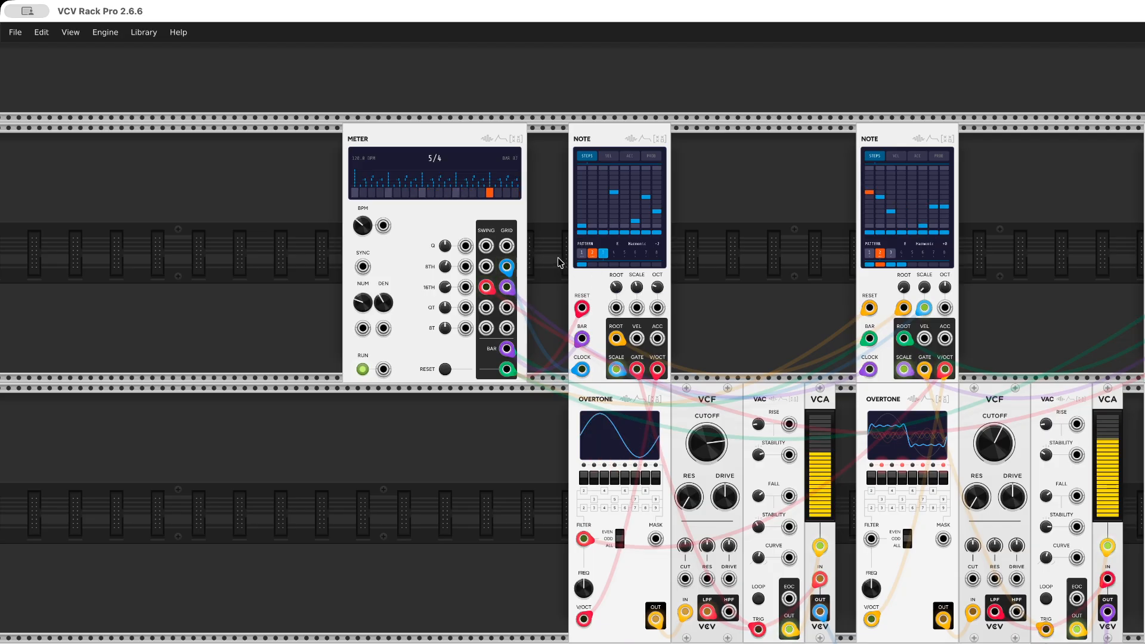
In pattern 2 of the first Note, place a note in the lowest row of step 1 and high notes on steps 3 and 5
click(583, 254)
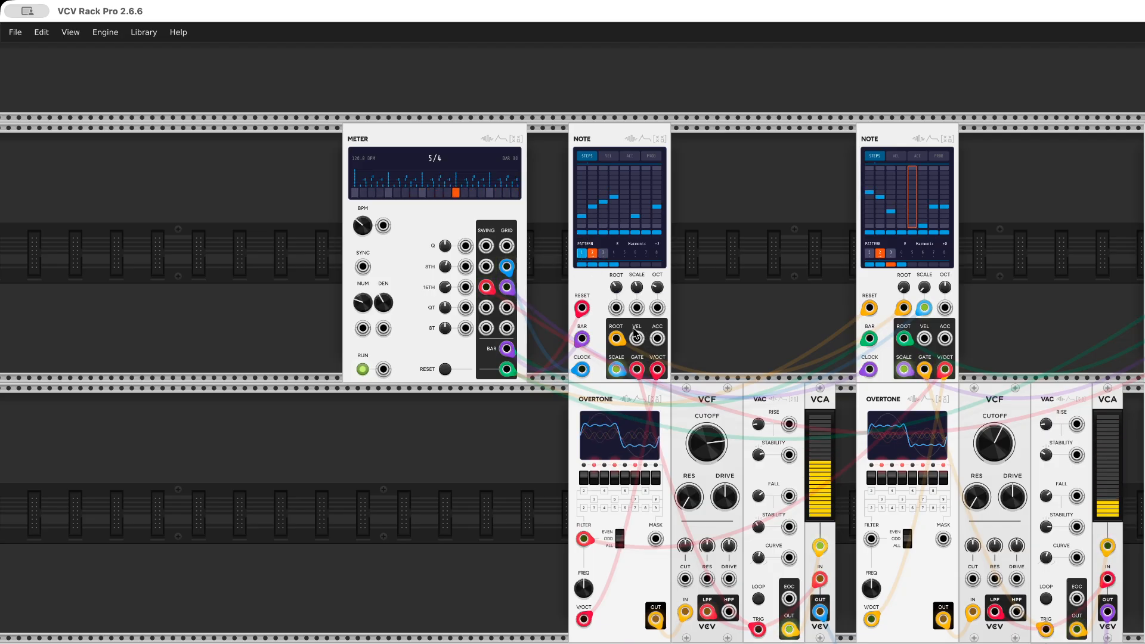
click(591, 253)
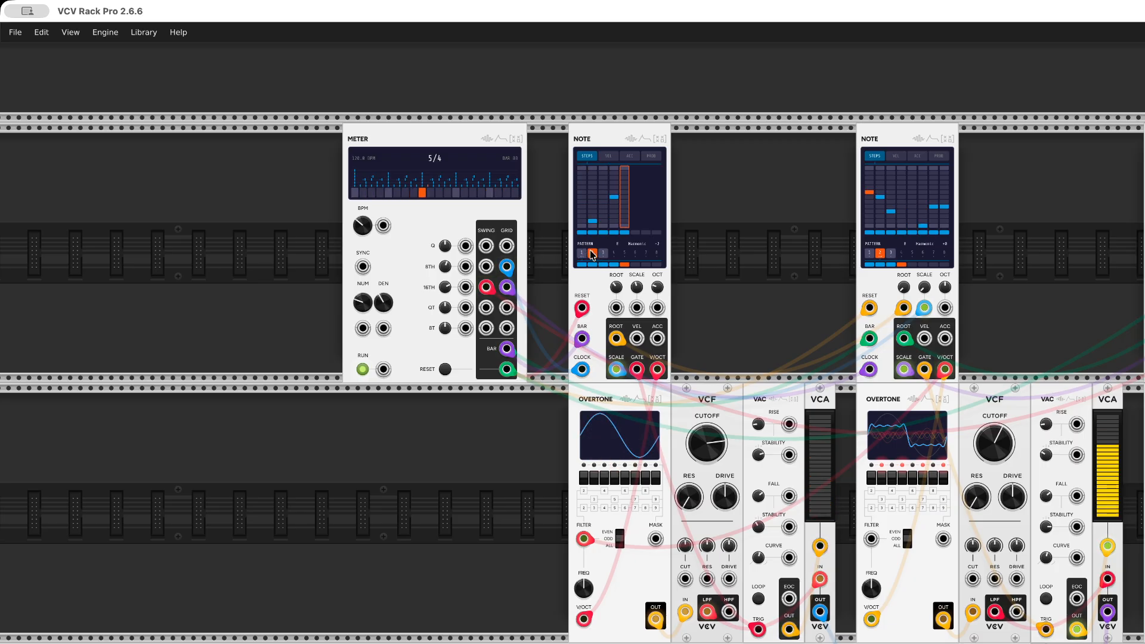
click(578, 226)
click(603, 187)
click(621, 172)
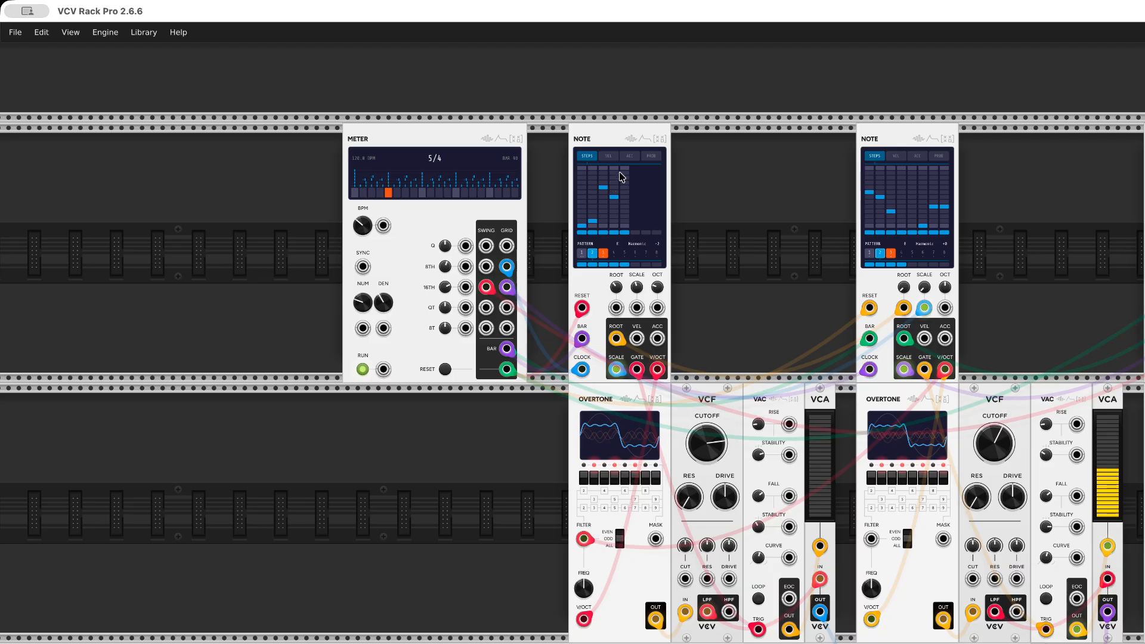
Set the first Note's scale to Pelog and lower the out-of-range notes on steps 5 and 3 of pattern 2 into its rows
mouse_move(637, 288)
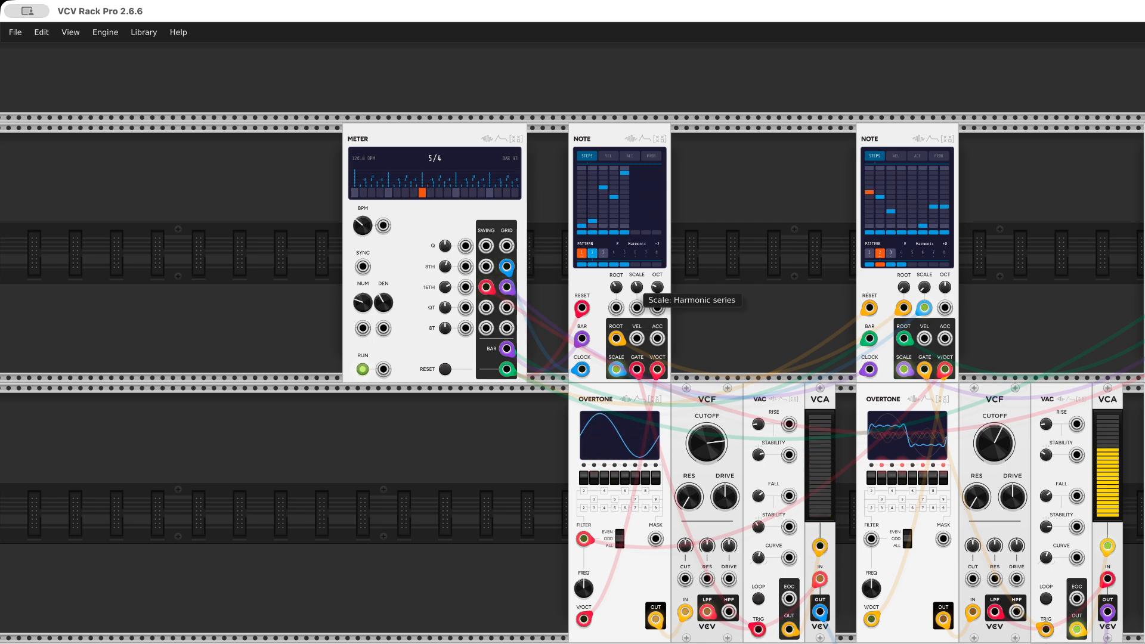
drag(637, 287, 636, 251)
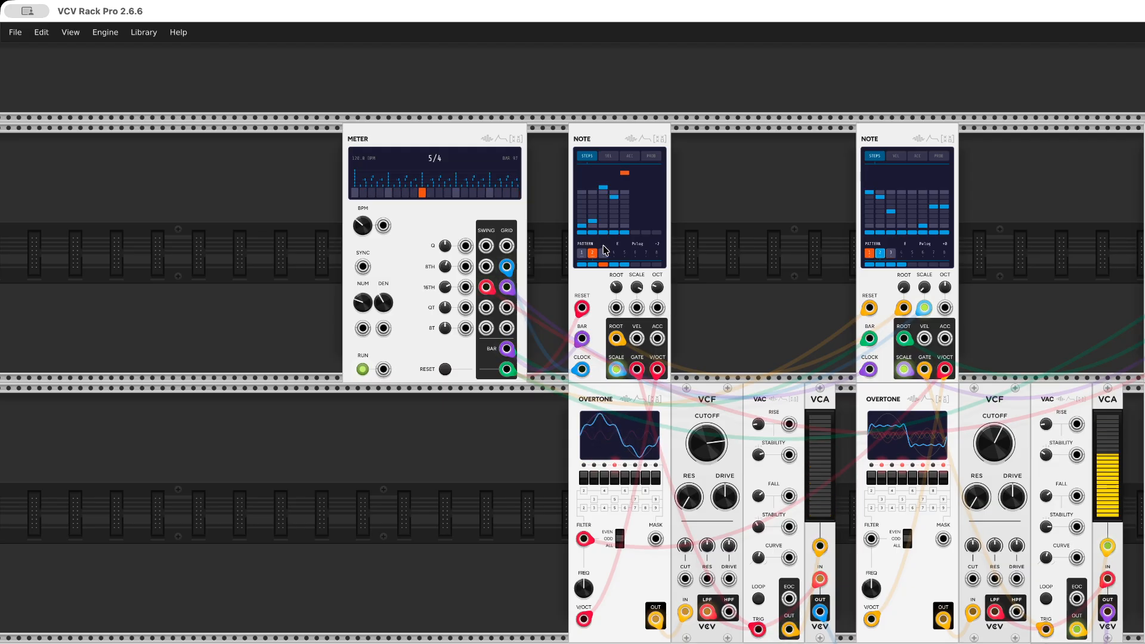
click(624, 192)
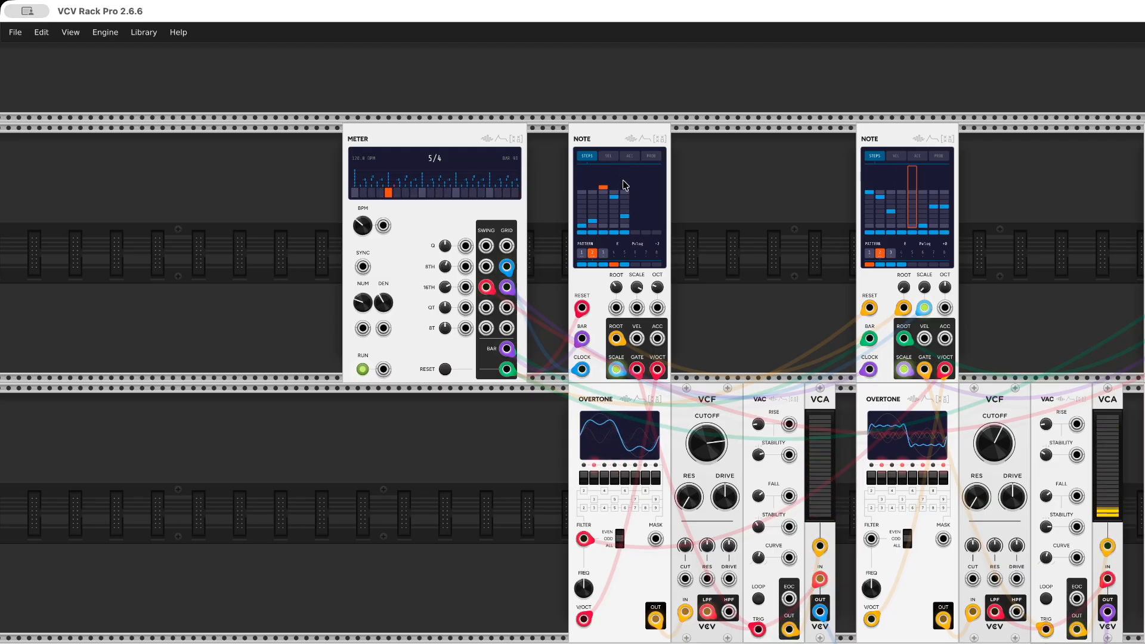
click(604, 208)
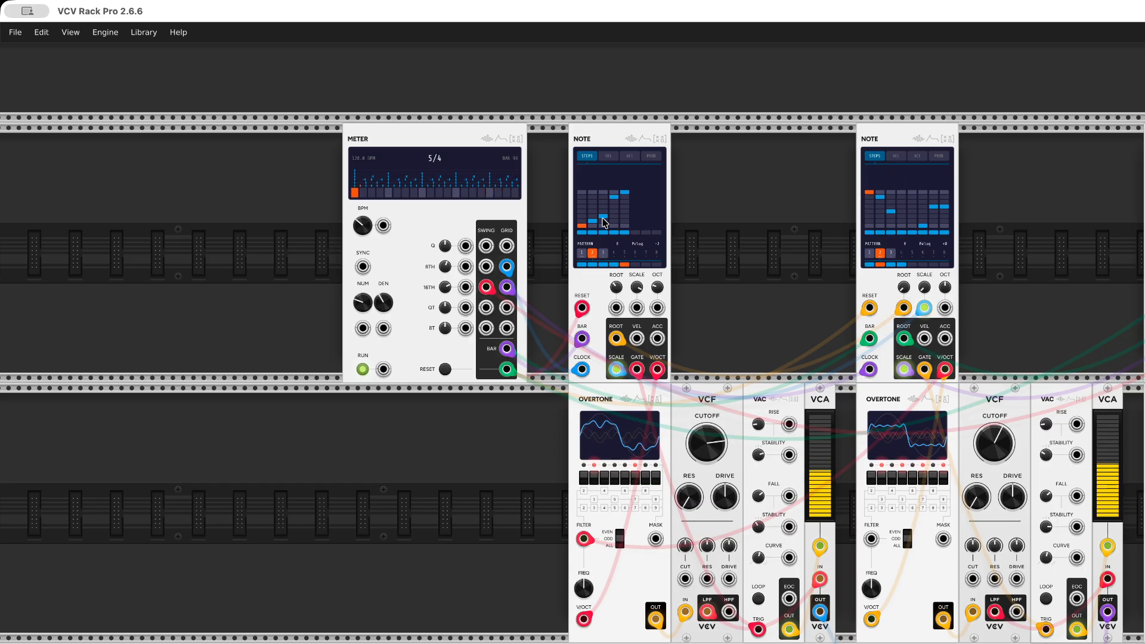
Add notes on steps 4 and 5 of the second Note's pattern 2, raise step 6, and stop the Meter clock
click(901, 221)
click(912, 207)
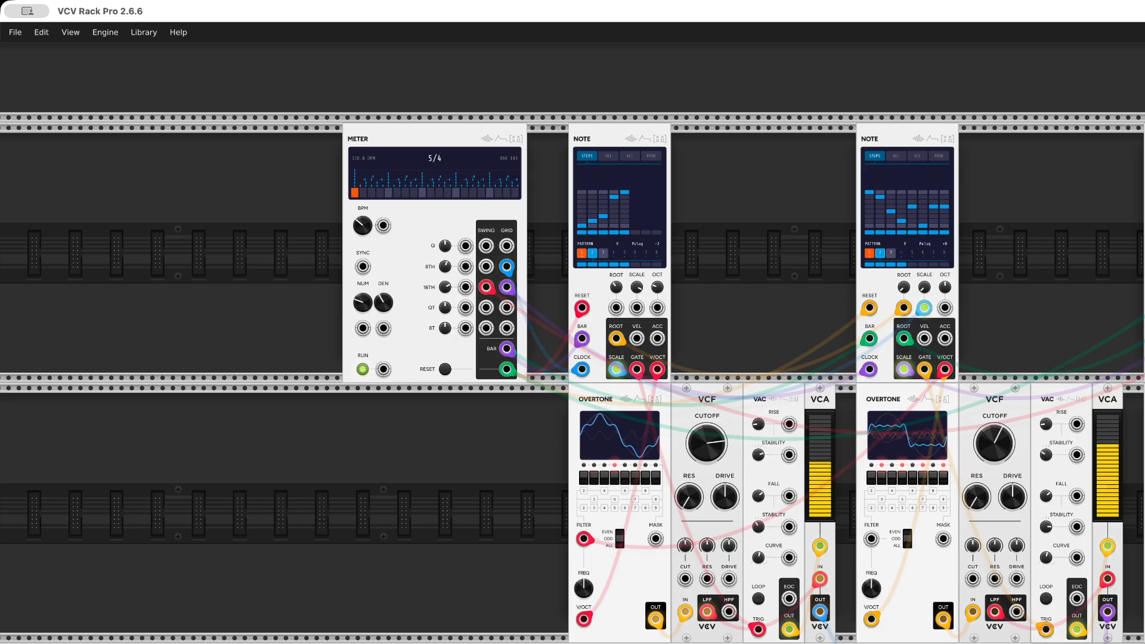
click(362, 370)
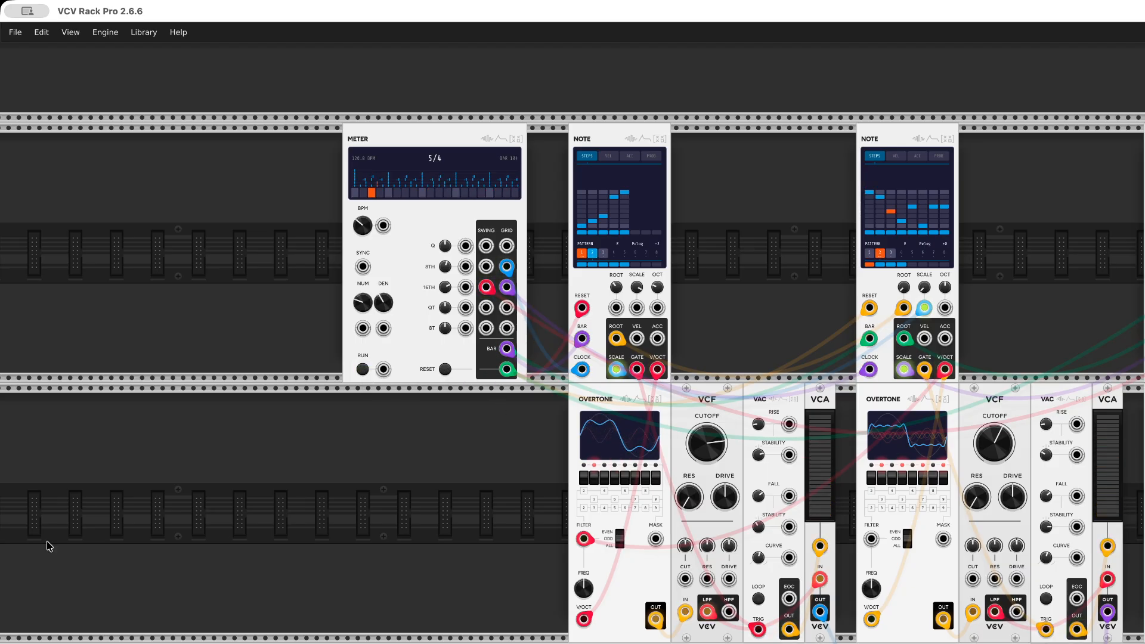